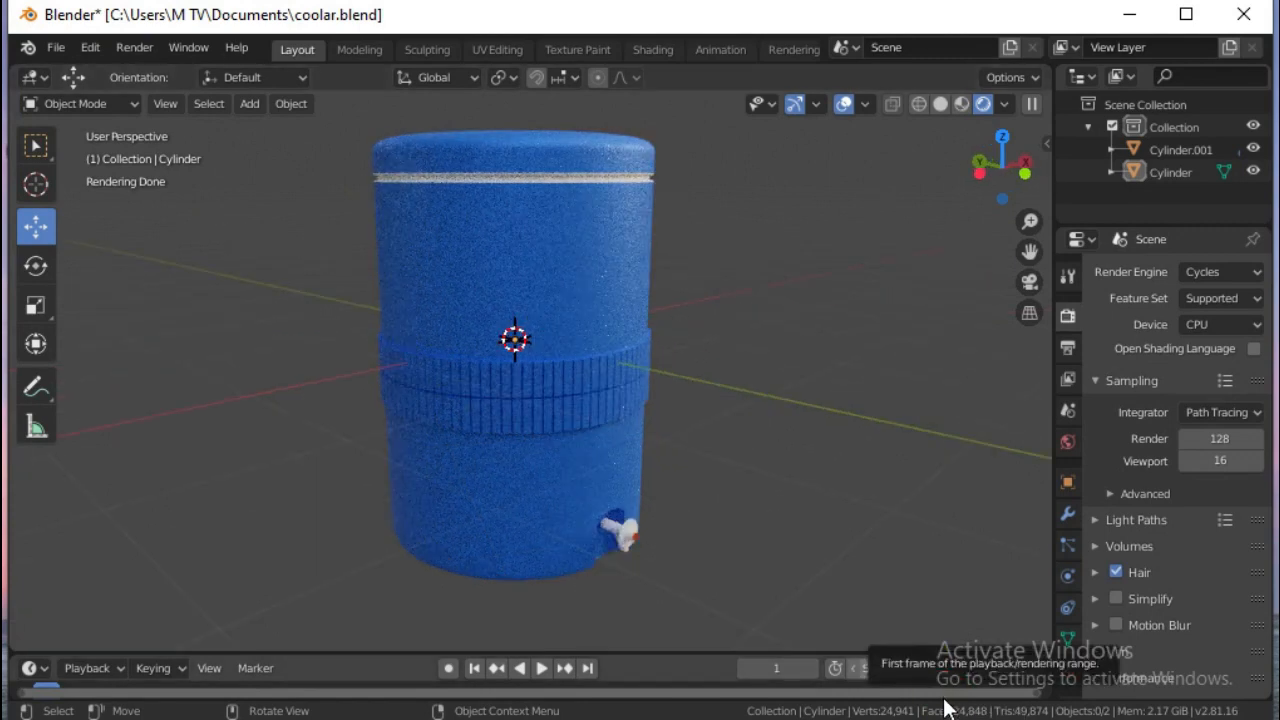
Examine the finished blue cooler model from its front and side around to the back.
key("KP_4")
key("KP_4")
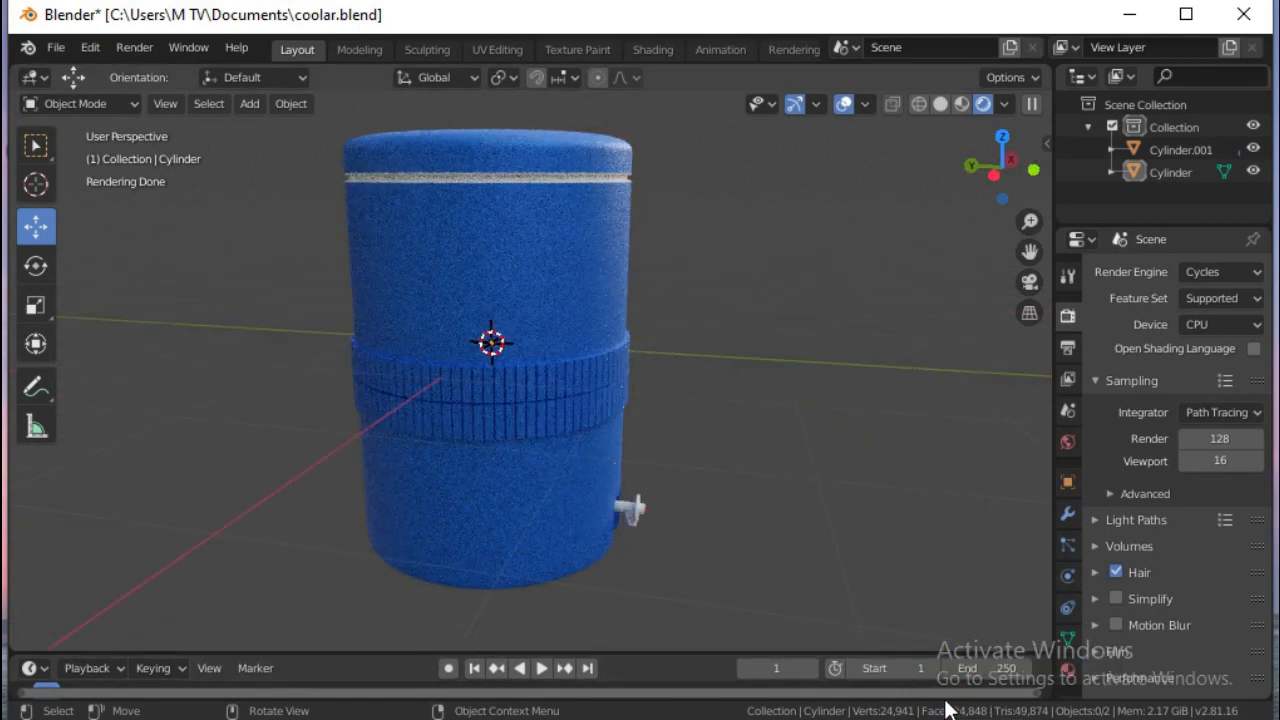
key("KP_4")
key("KP_4")
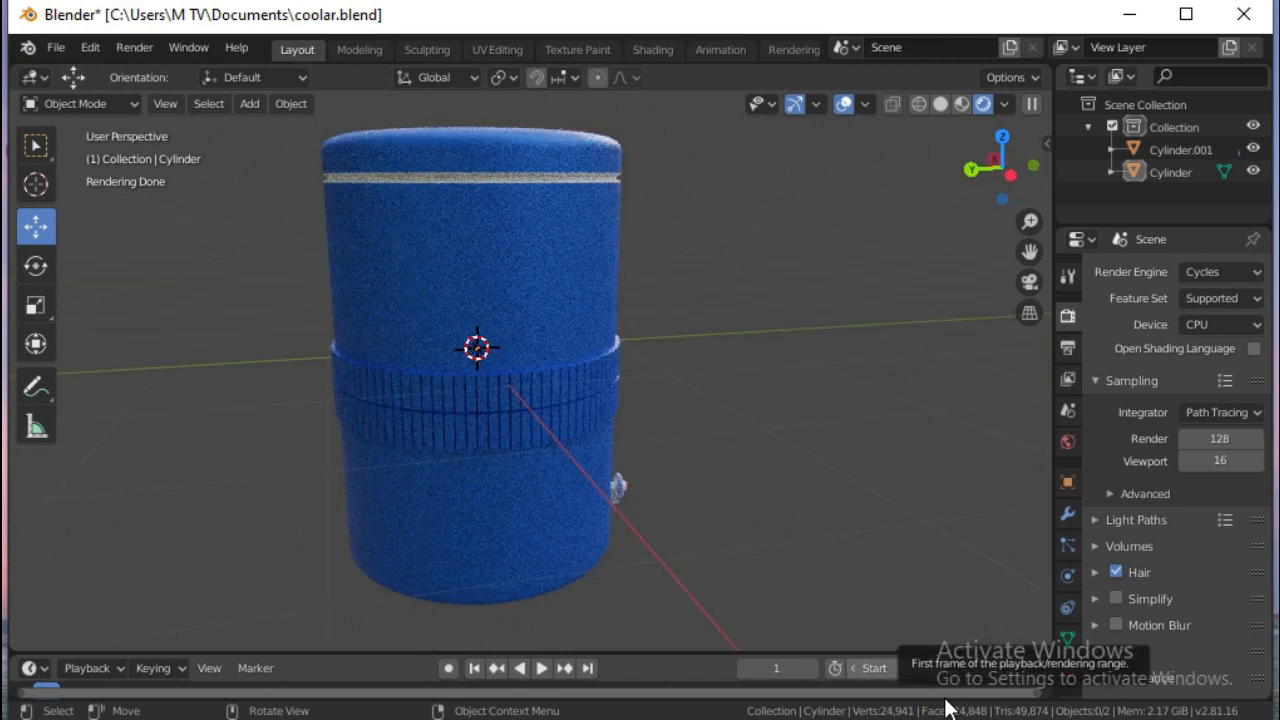
key("KP_4")
key("KP_4")
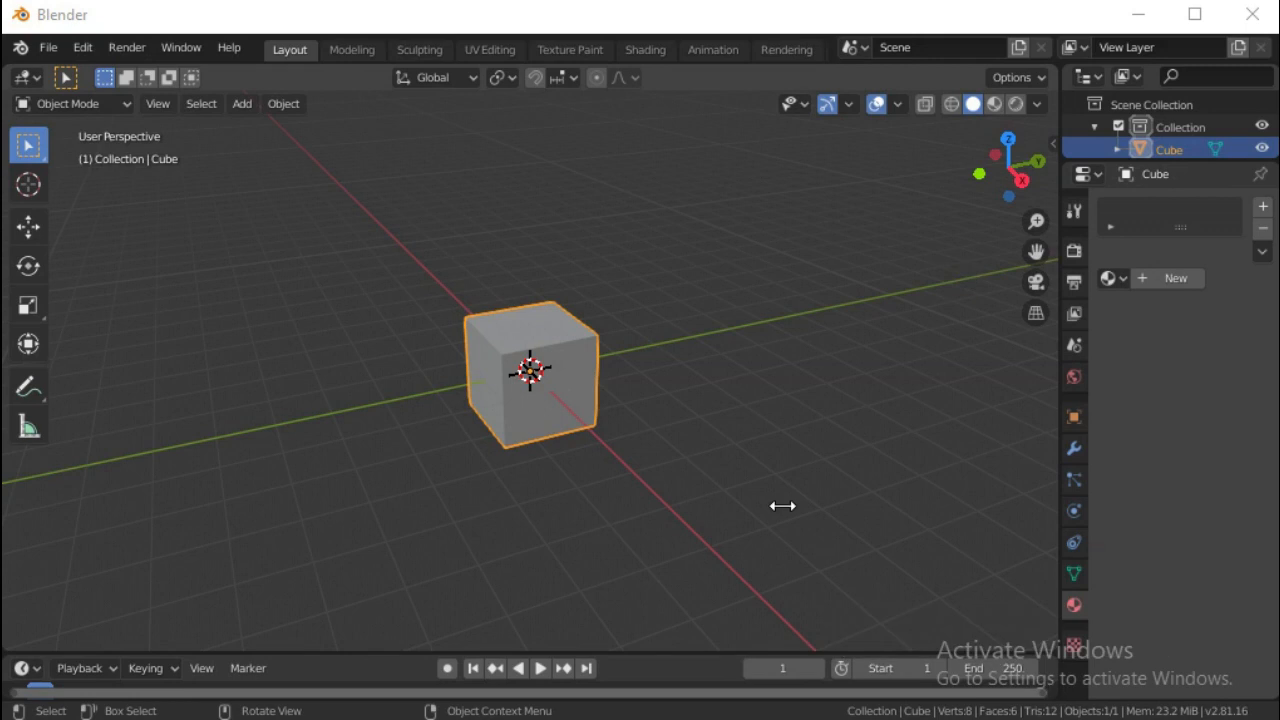
Delete the default cube and add a cylinder mesh, shown in front view.
key("Delete")
left_click(242, 103)
mouse_move(262, 133)
left_click(475, 241)
key("KP_1")
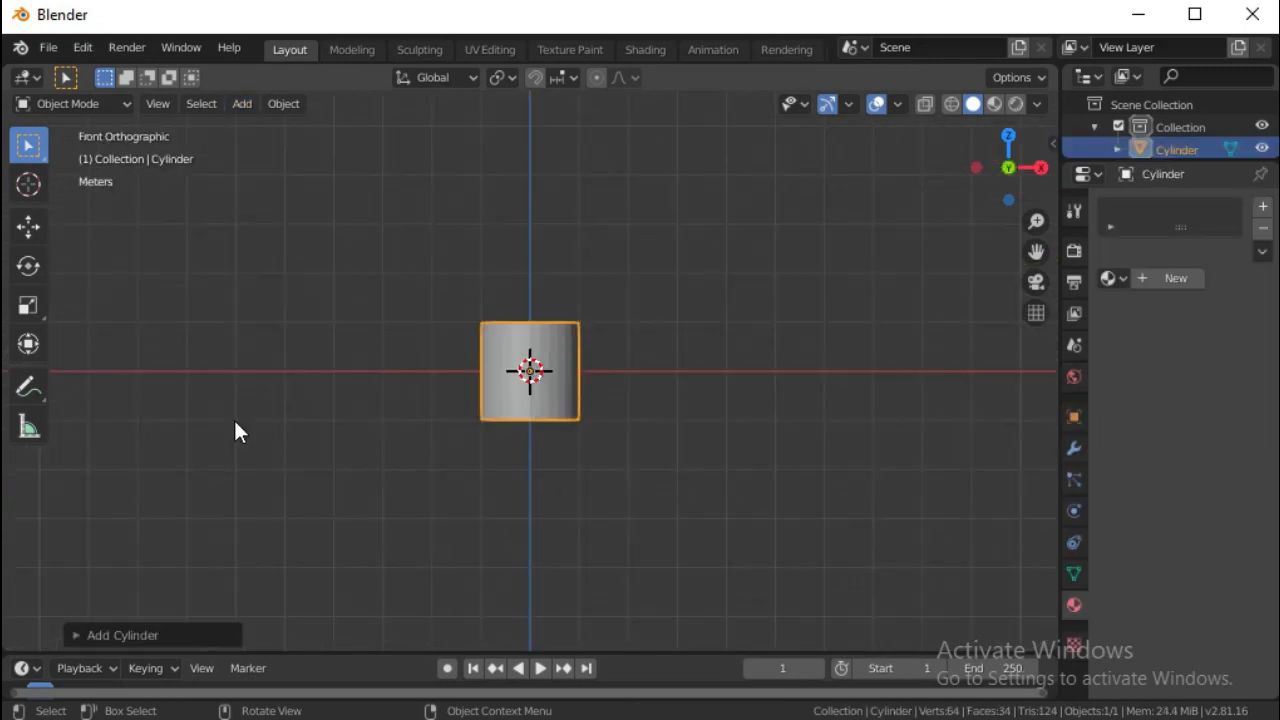
Set the new cylinder's vertex count to 12.
left_click(115, 637)
left_click(316, 373)
type("12")
key("Return")
left_click(130, 339)
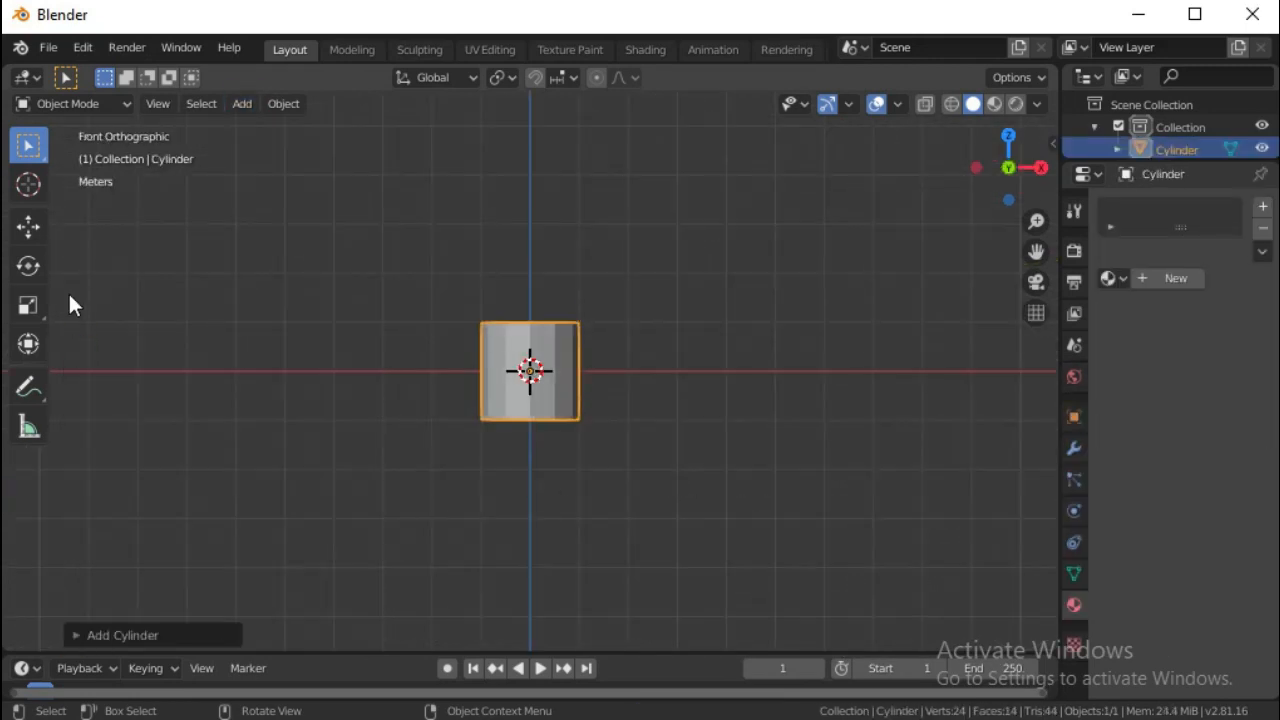
Stretch the cylinder along the Z axis until it is clearly taller than it is wide.
scroll(84, 308, "up", 5)
left_click(28, 304)
left_click_drag(529, 295, 529, 258)
Add a Subdivision Surface modifier to the cylinder and raise its viewport level by two.
left_click(1074, 448)
left_click(1185, 206)
left_click(862, 563)
left_click(1175, 366)
left_click(1175, 366)
Shade the cylinder smooth and enable Auto Smooth for its normals.
right_click(509, 272)
left_click(511, 277)
left_click(1075, 572)
left_click(1101, 574)
In the cylinder's mesh, add one edge loop close to the bottom and two close together near the top.
key("Tab")
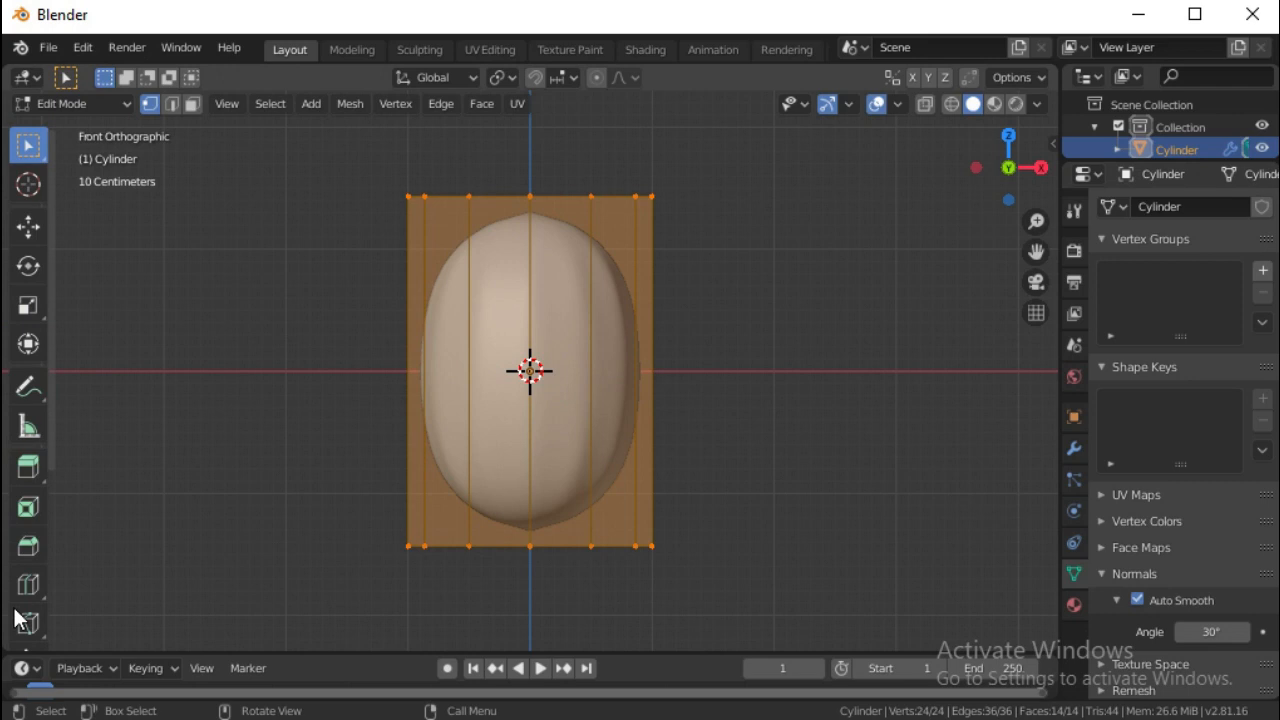
left_click(28, 584)
left_click_drag(589, 371, 586, 526)
left_click_drag(557, 438, 580, 210)
left_click_drag(594, 386, 585, 235)
Inset the cylinder's top face by a thickness of about 0.10.
key("KP_8")
key("KP_8")
key("KP_8")
left_click(193, 104)
left_click(28, 146)
left_click(548, 254)
left_click(481, 104)
left_click(510, 204)
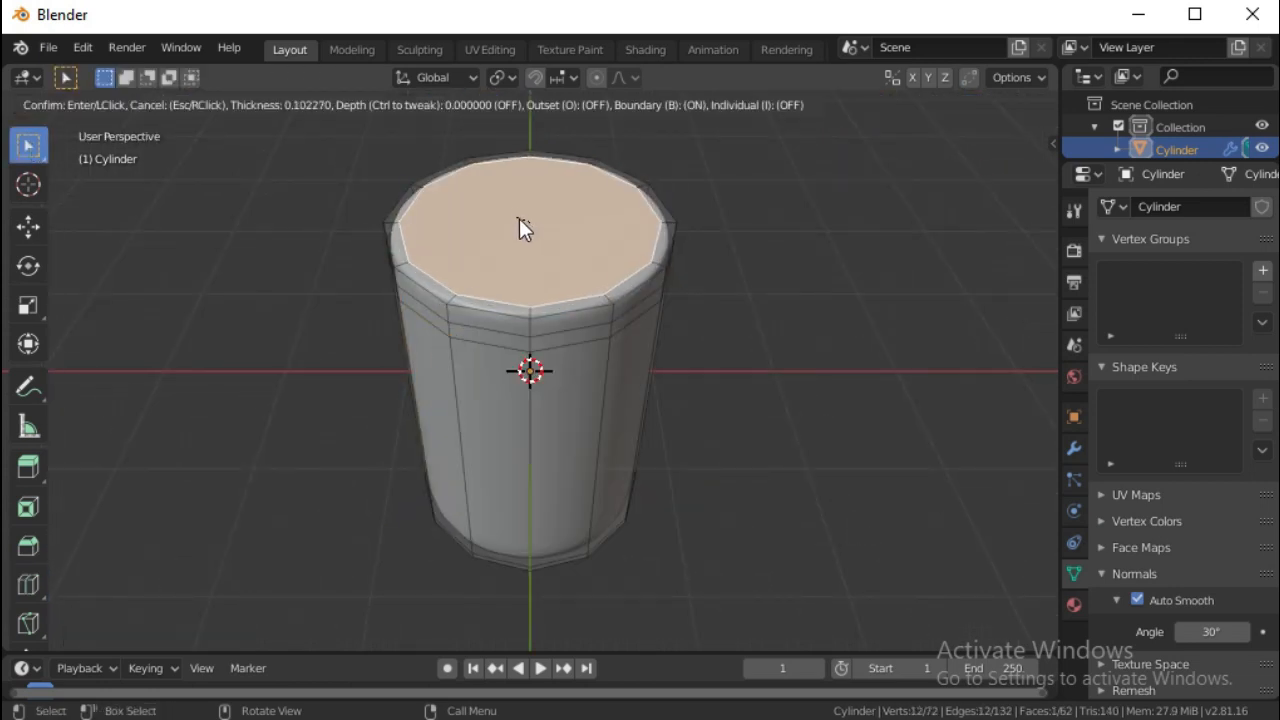
left_click(525, 221)
Scale the inset top face down to about 0.16 around its centre.
key("shift+space")
key("s")
key("s")
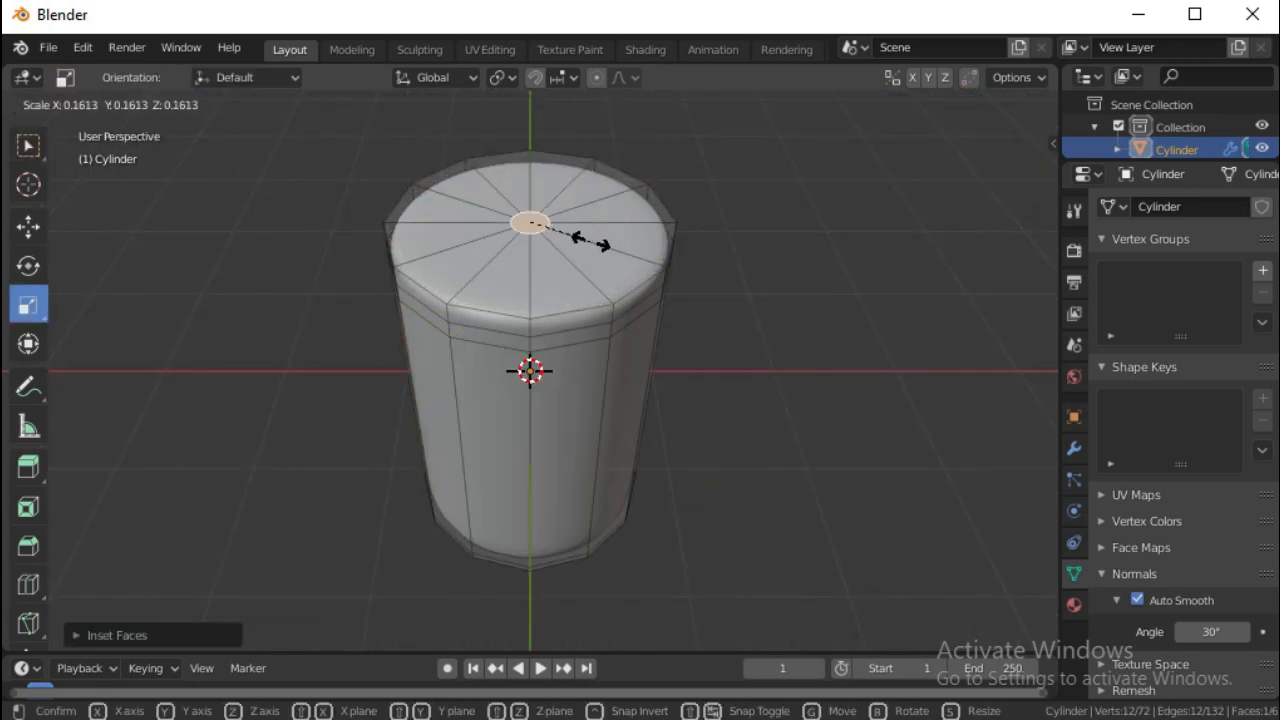
left_click(578, 236)
Inset the cylinder's bottom face slightly.
key("KP_1")
key("KP_2")
key("KP_2")
left_click(28, 146)
left_click(492, 540)
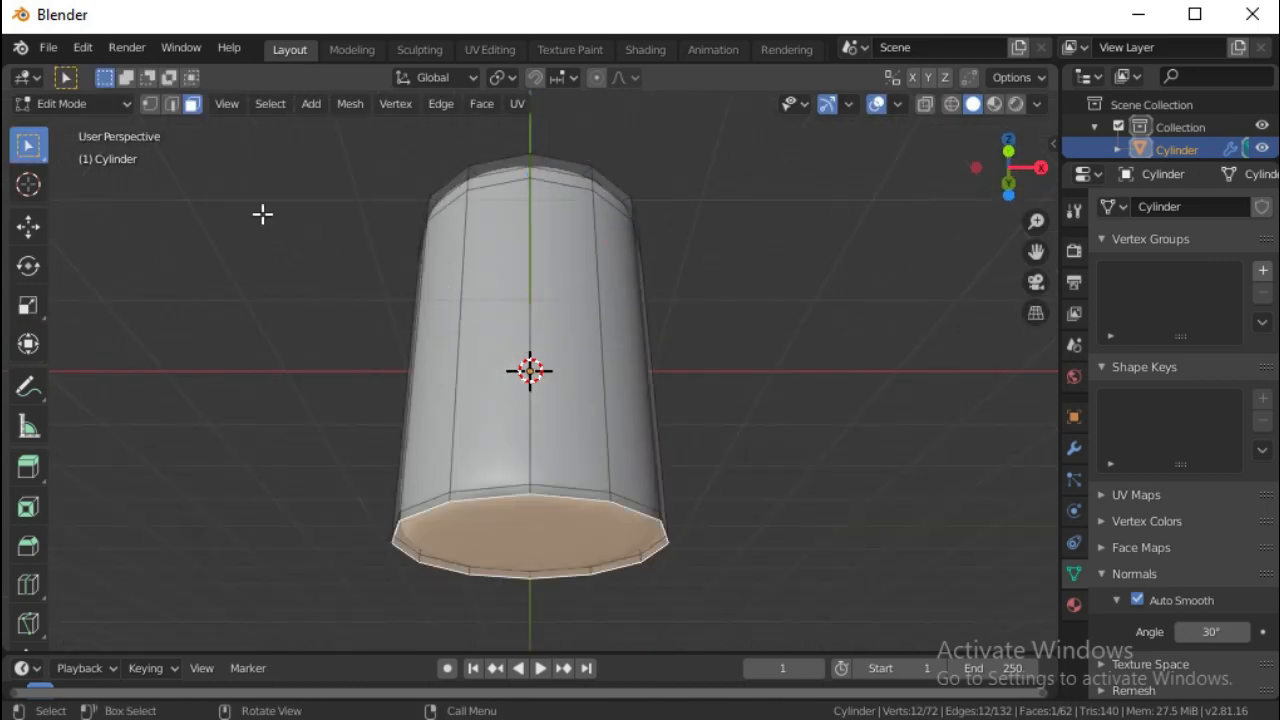
key("i")
left_click(509, 222)
key("KP_1")
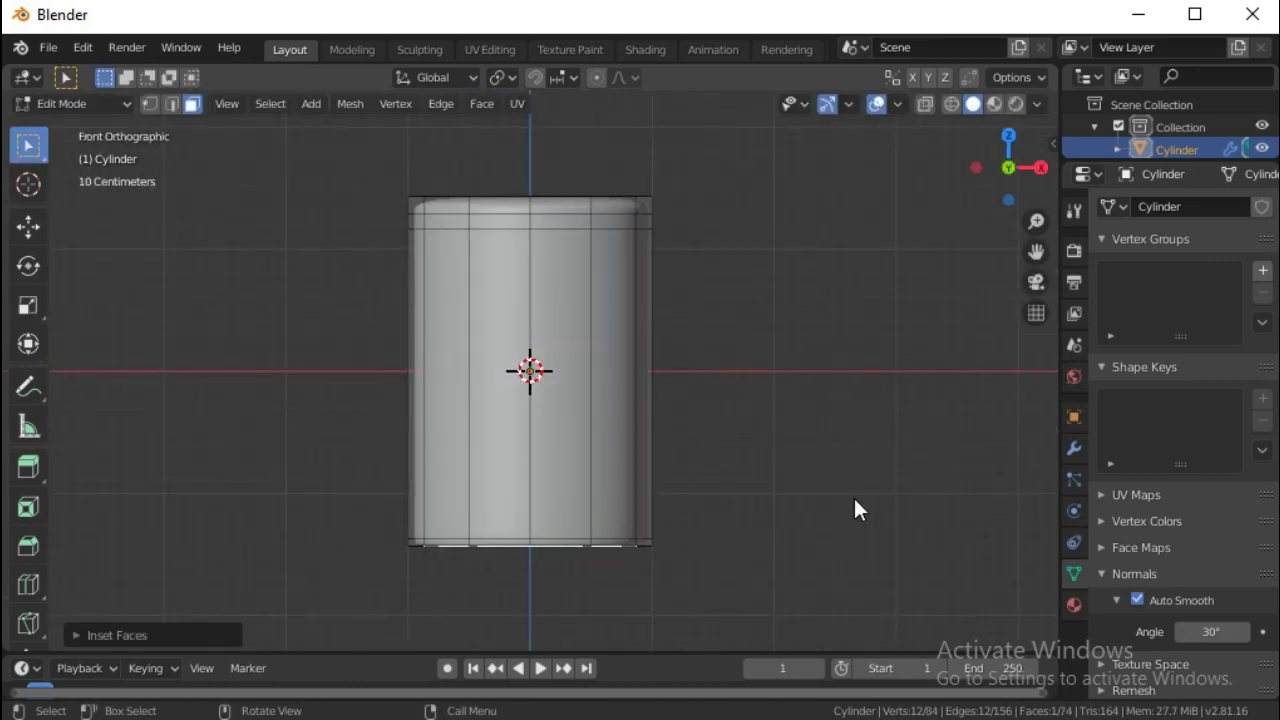
key("Tab")
key("Tab")
Add three edge loops at the lid line: two below the second top loop and one just above it.
left_click(28, 584)
left_click_drag(605, 298, 607, 232)
left_click_drag(1036, 252, 1044, 386)
scroll(762, 543, "down", 1)
scroll(758, 543, "up", 7)
left_click_drag(572, 544, 563, 468)
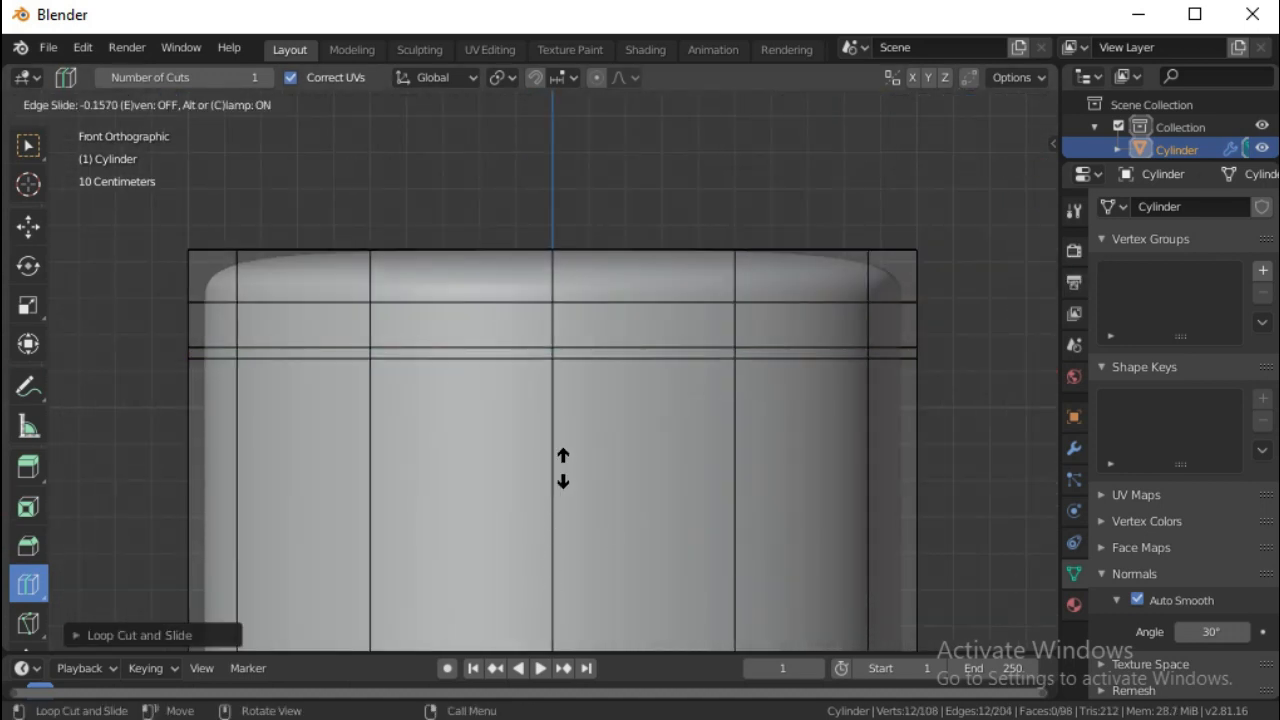
left_click_drag(566, 137, 566, 137)
left_click_drag(553, 322, 553, 329)
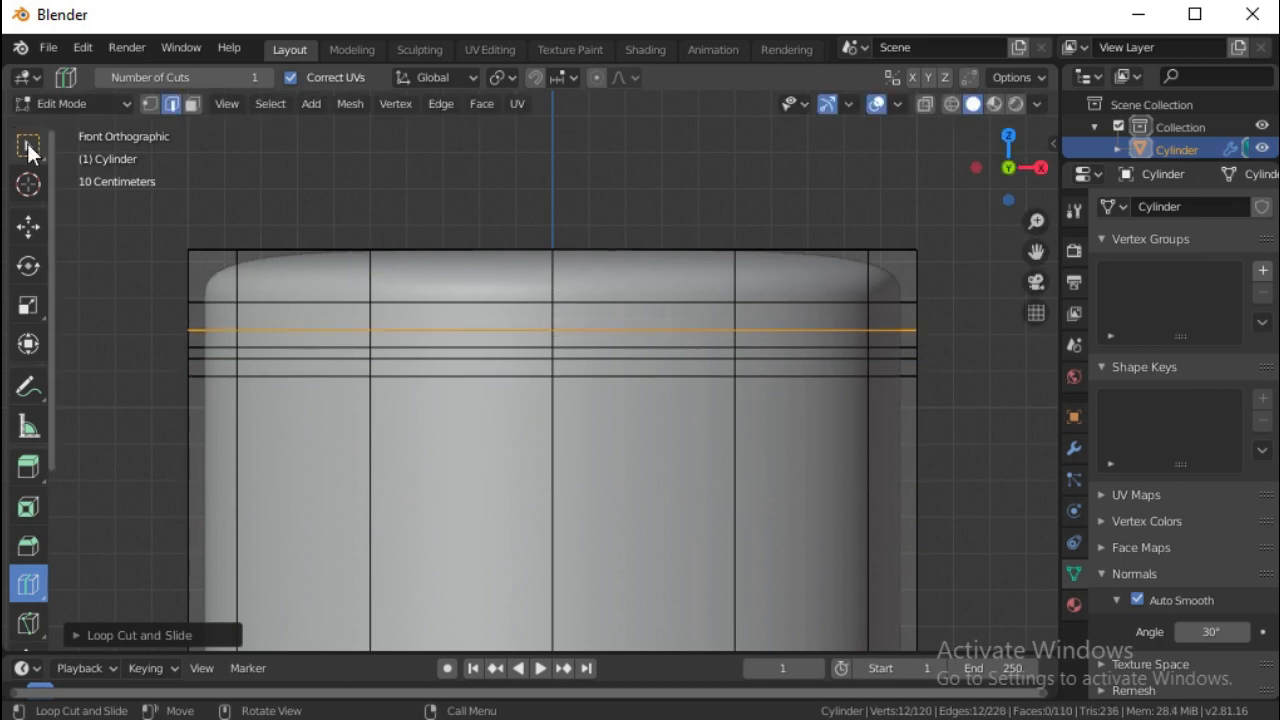
Inset the narrow ring of faces at the lid line and scale it to about 0.97 to form a groove.
left_click(32, 140)
left_click(193, 104)
left_click(553, 352, "ctrl+alt")
key("i")
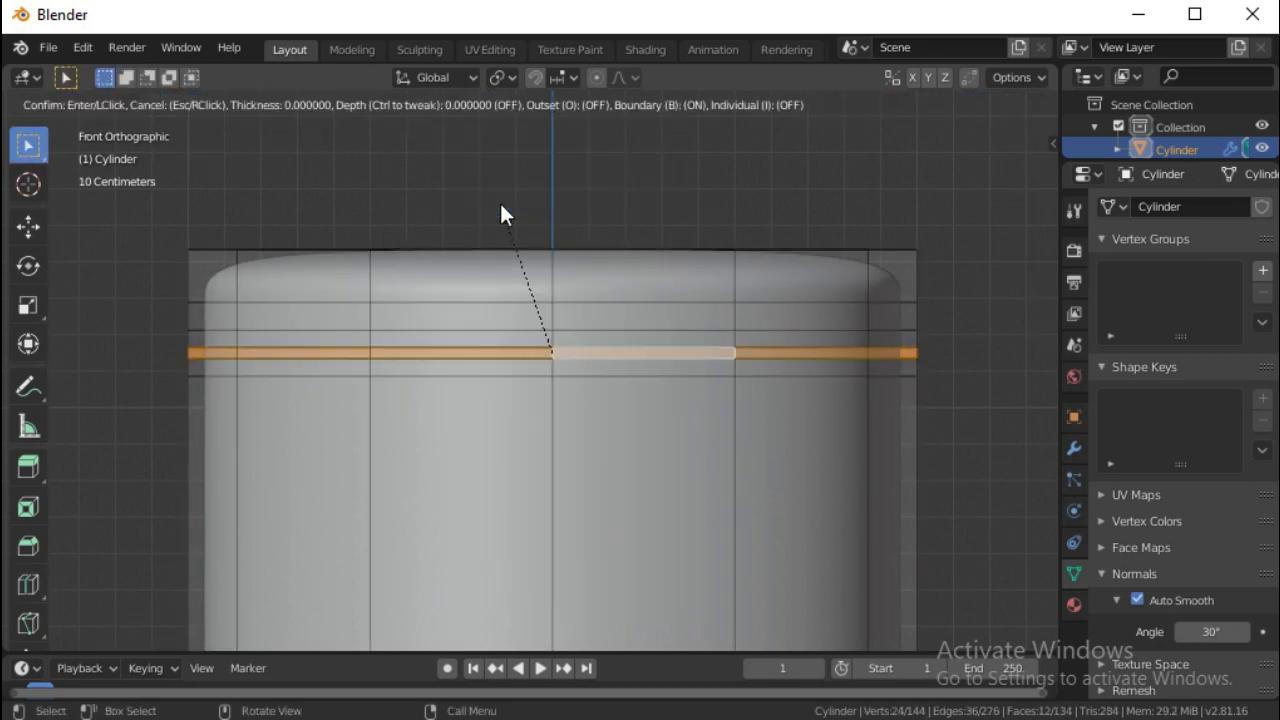
left_click(499, 200)
left_click(28, 305)
key("s")
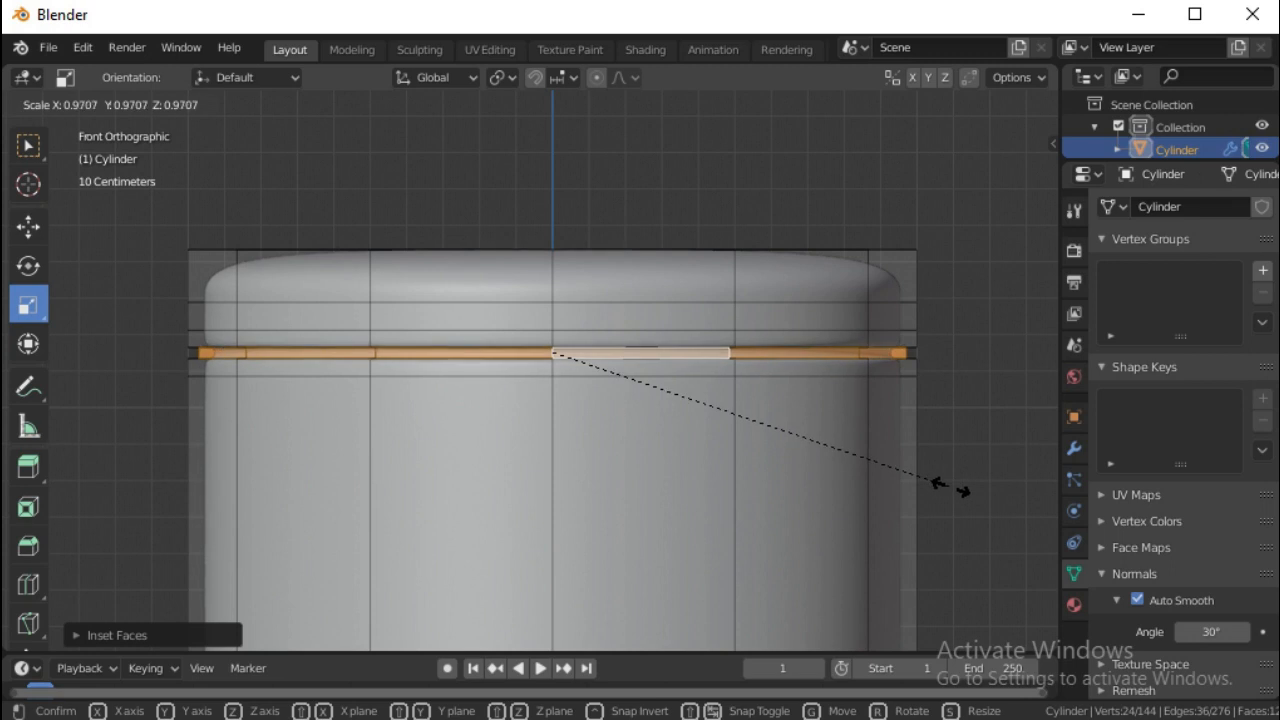
left_click(950, 488)
Add a supporting edge loop just above the lid groove and return to Object Mode.
left_click(28, 585)
left_click_drag(551, 356, 551, 341)
left_click(31, 149)
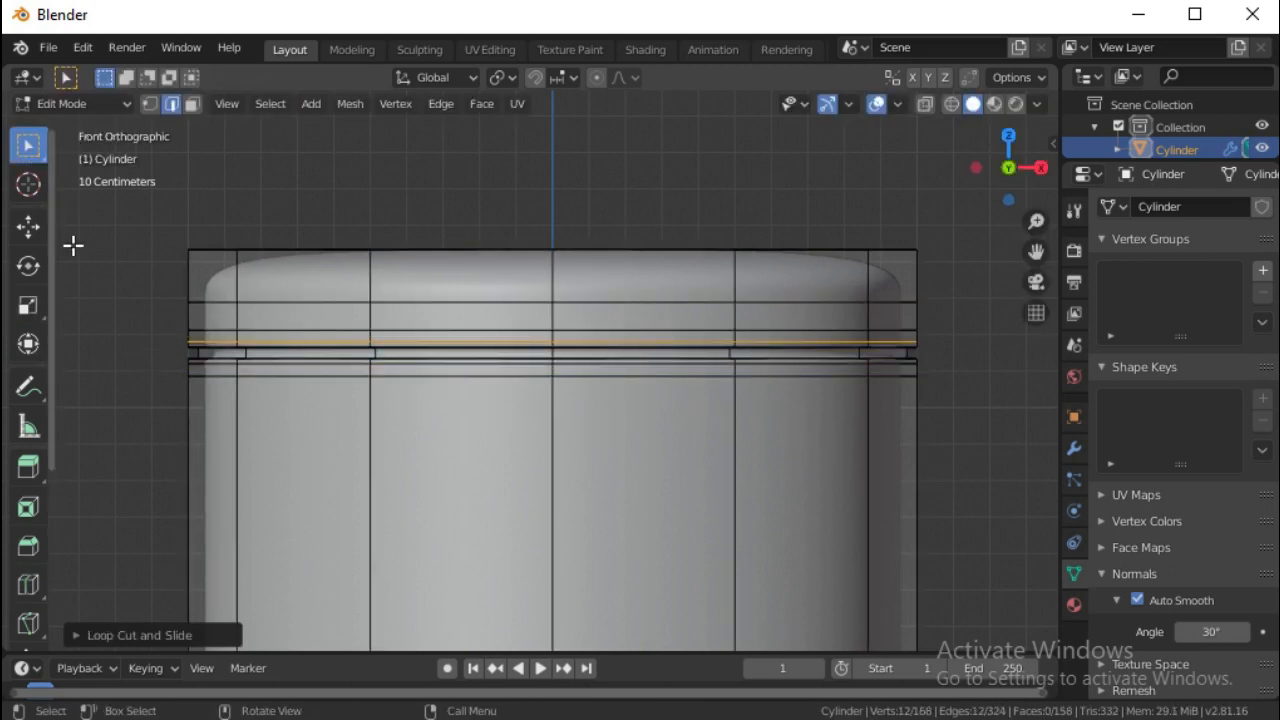
scroll(261, 225, "down", 3)
key("Tab")
Create a new material on the cylinder with a blue base colour of about H 0.605, S 0.834, V 0.906.
left_click(1074, 604)
left_click(1263, 213)
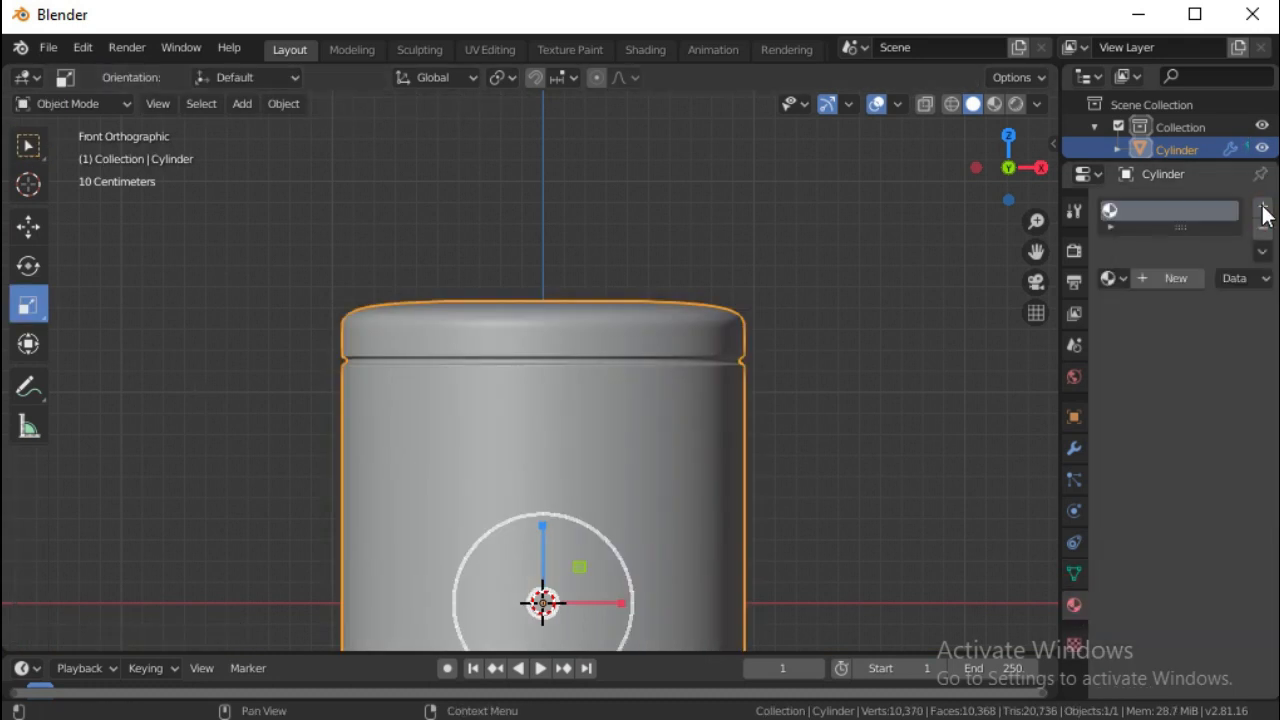
left_click(1145, 280)
left_click(1219, 455)
left_click(1176, 158)
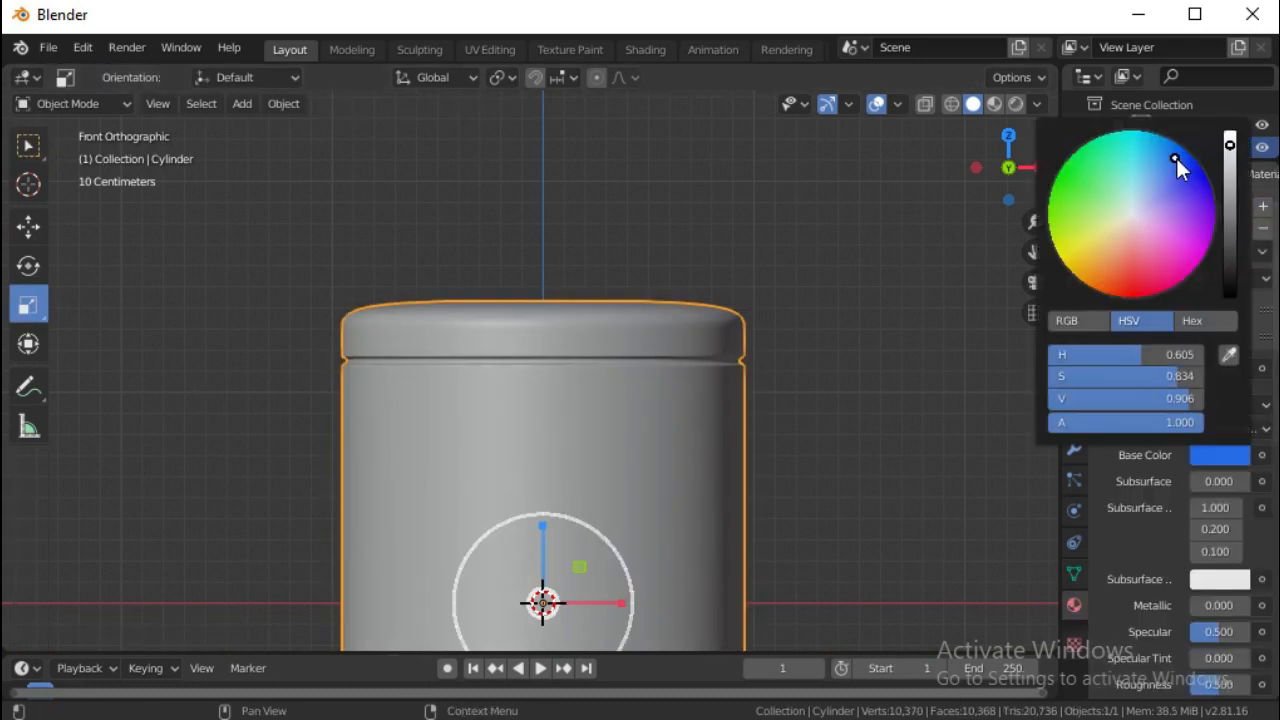
Add another edge loop to the cylinder's mesh a little below the lid groove.
key("Tab")
scroll(666, 491, "up", 4)
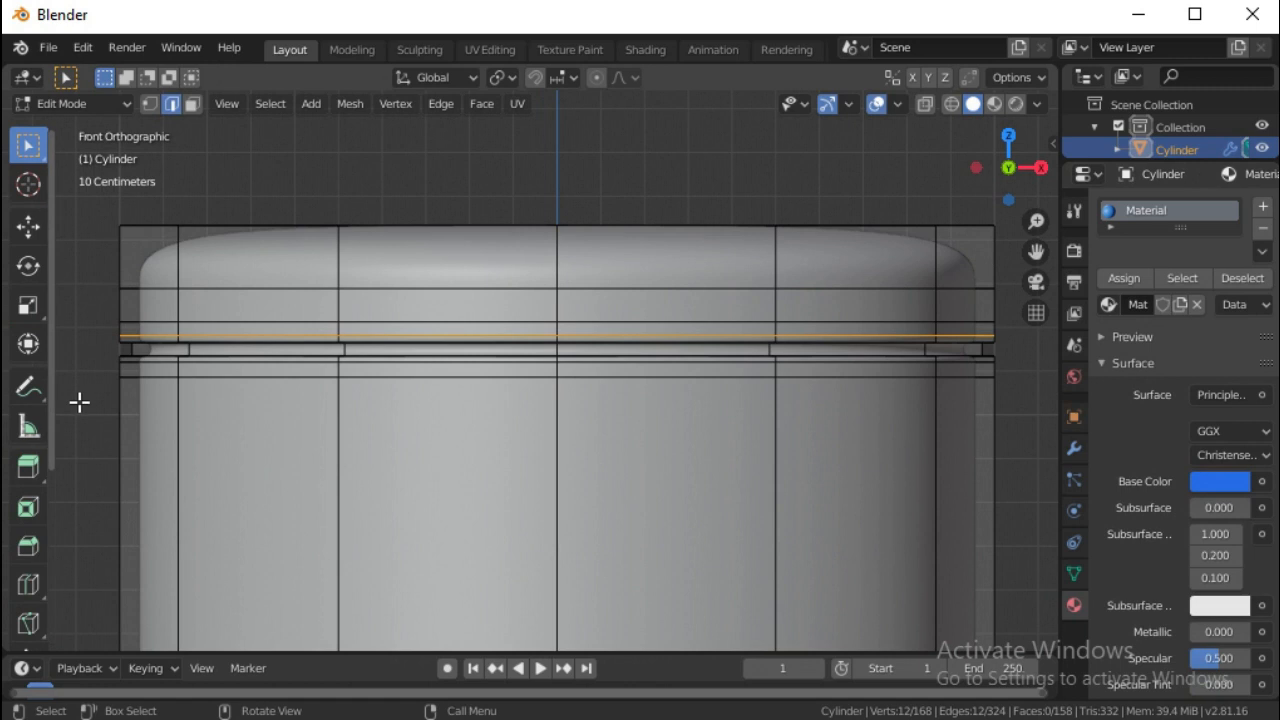
left_click(30, 592)
left_click_drag(565, 380, 566, 370)
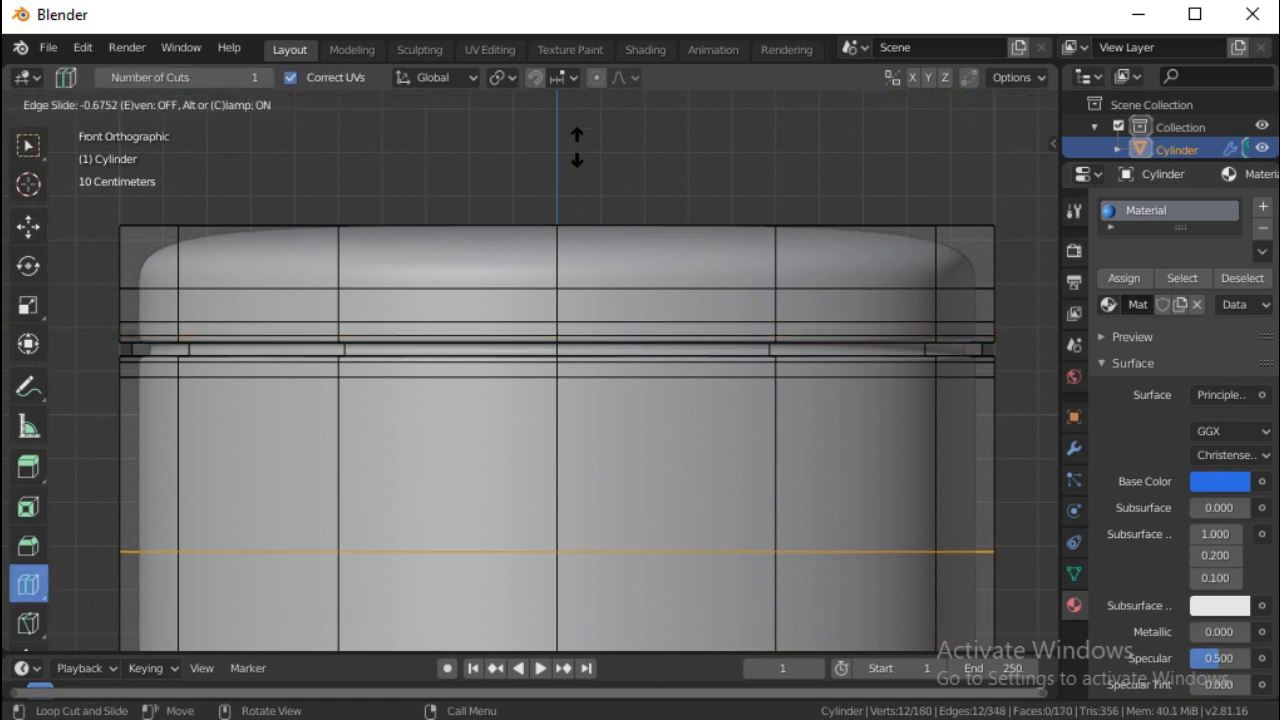
left_click(570, 558)
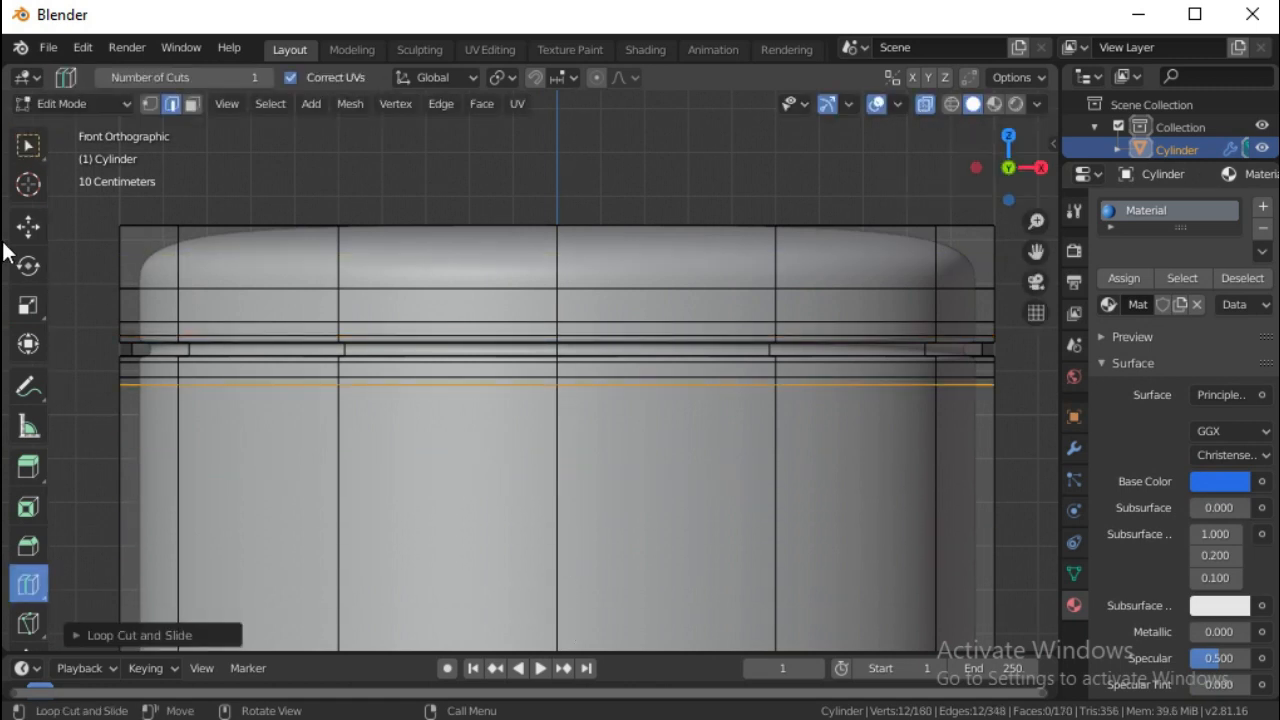
Select the whole face band around the lid groove and assign it a second new material in the default white.
key("w")
left_click_drag(647, 327, 1023, 378)
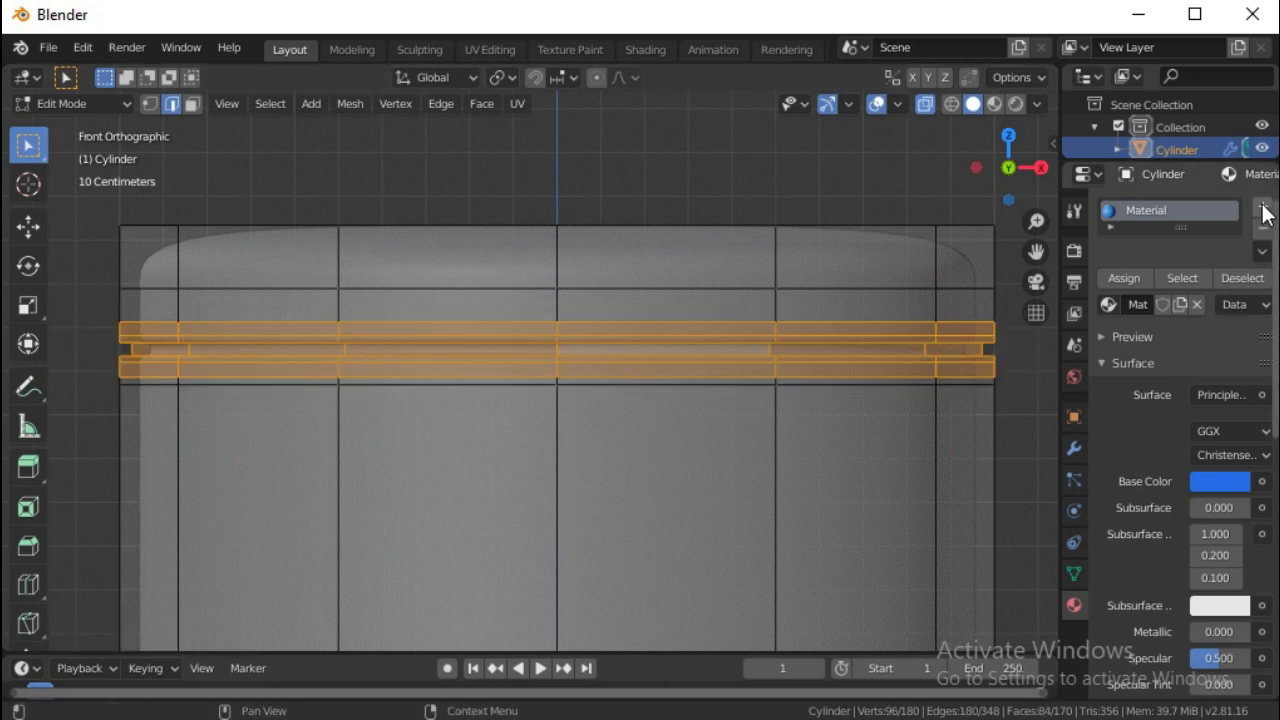
left_click(1263, 206)
left_click(1146, 351)
left_click(1120, 329)
Add a cube in Object Mode and narrow it along the X axis to less than the cylinder's width.
scroll(971, 453, "down", 4)
left_click_drag(1036, 252, 1043, 55)
key("Tab")
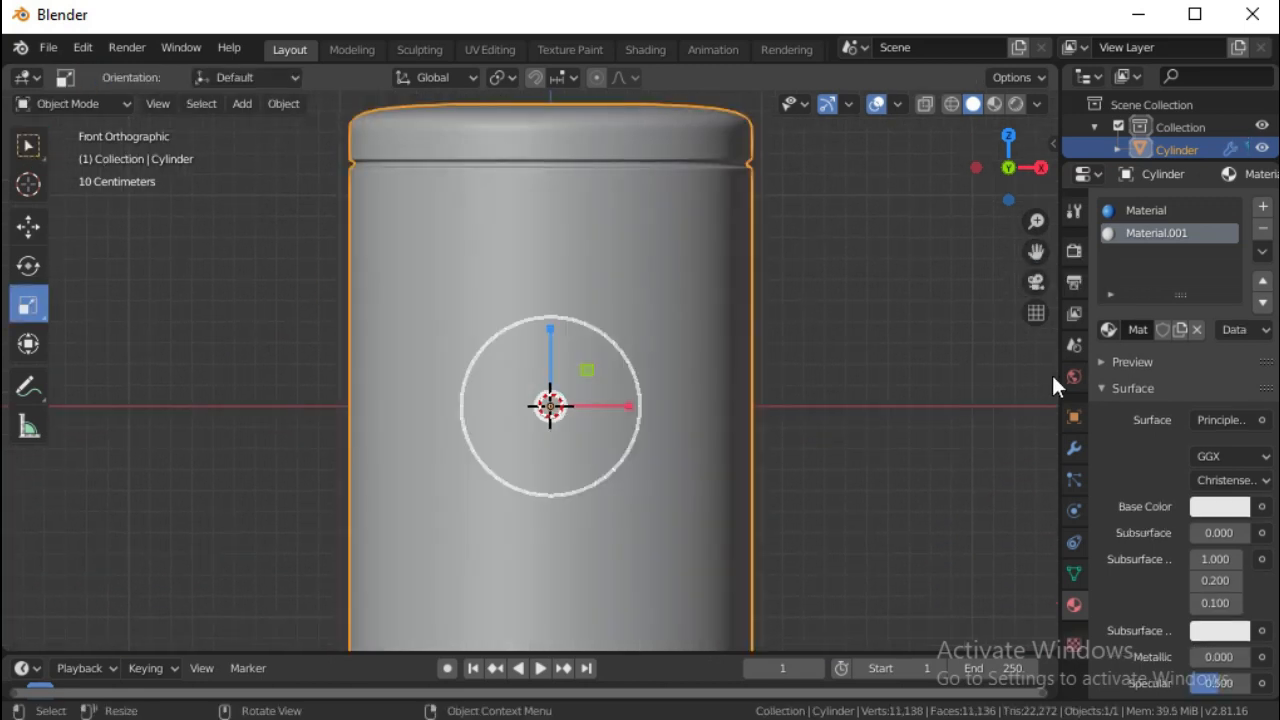
left_click_drag(1036, 252, 1036, 132)
left_click(241, 103)
left_click(425, 150)
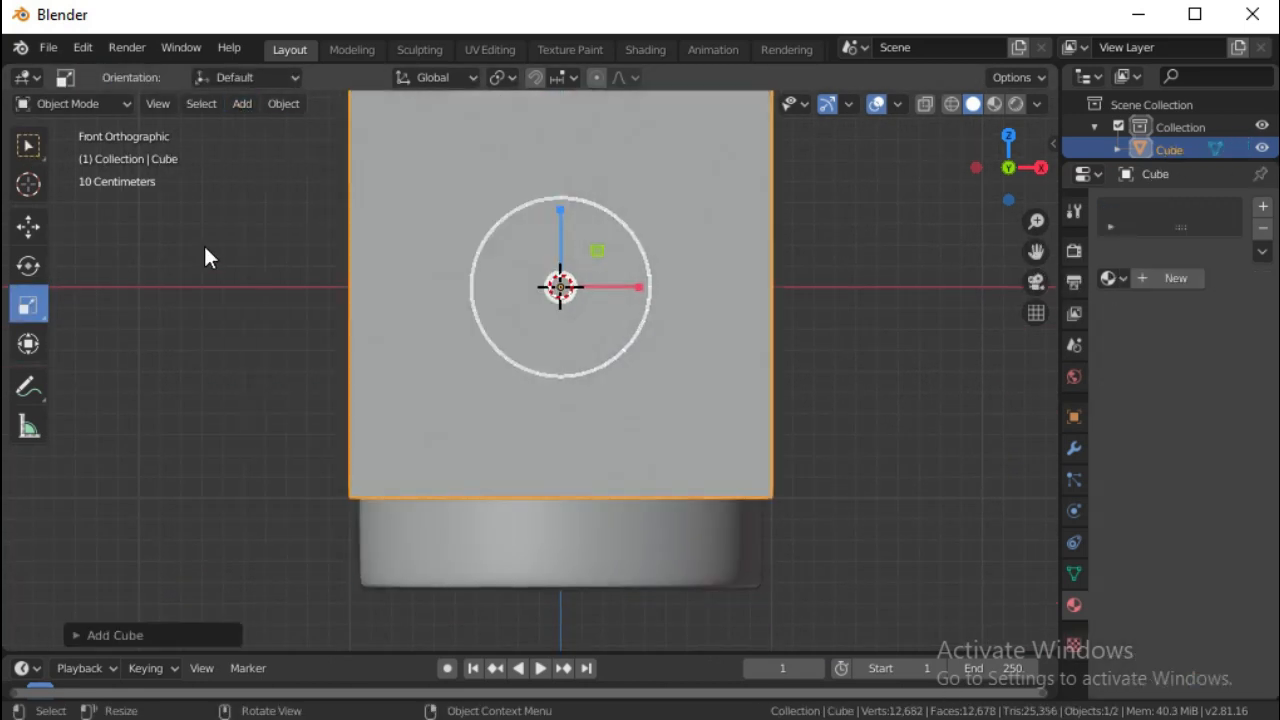
left_click_drag(638, 288, 613, 297)
left_click_drag(1036, 252, 1034, 292)
left_click_drag(637, 327, 643, 330)
Add a vertical loop cut with 3 cuts across the cube's front.
key("Tab")
left_click(557, 530)
left_click(71, 634)
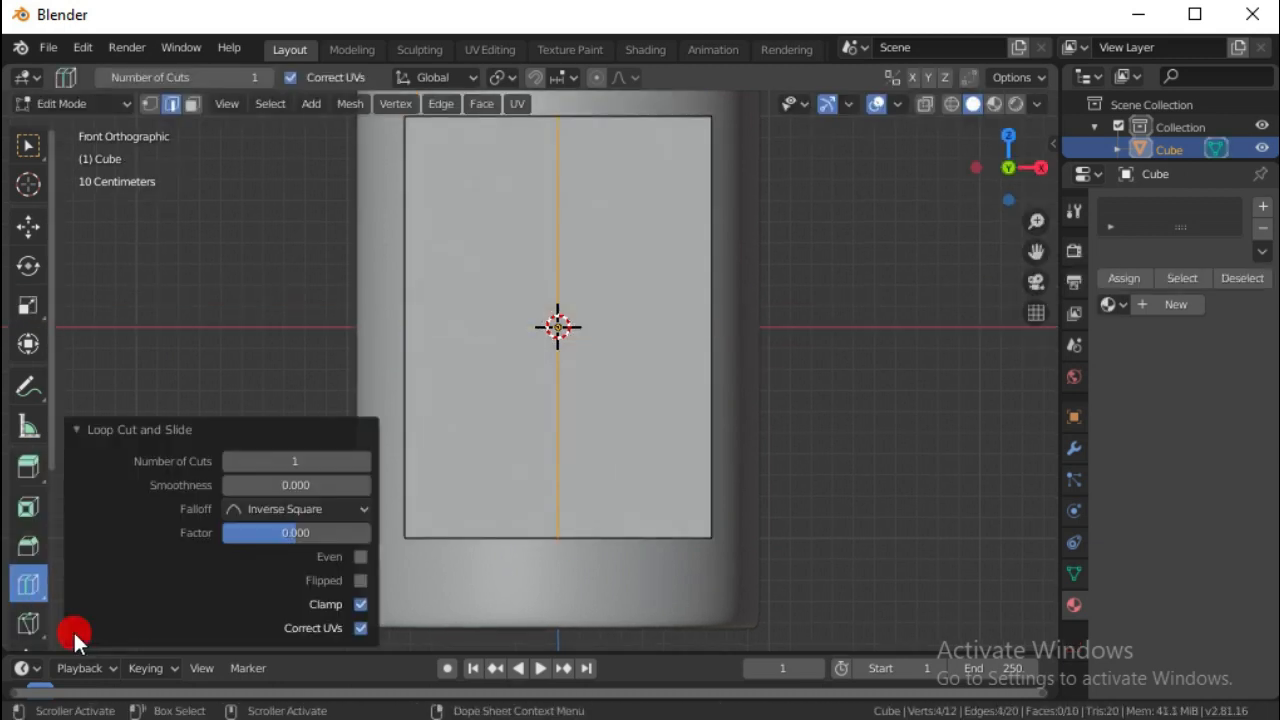
left_click(363, 466)
left_click(363, 466)
scroll(355, 147, "up", 3, "shift")
With X-ray on, select the cube's inner top vertices, excluding the outer corners, and raise them along Z.
left_click(150, 104)
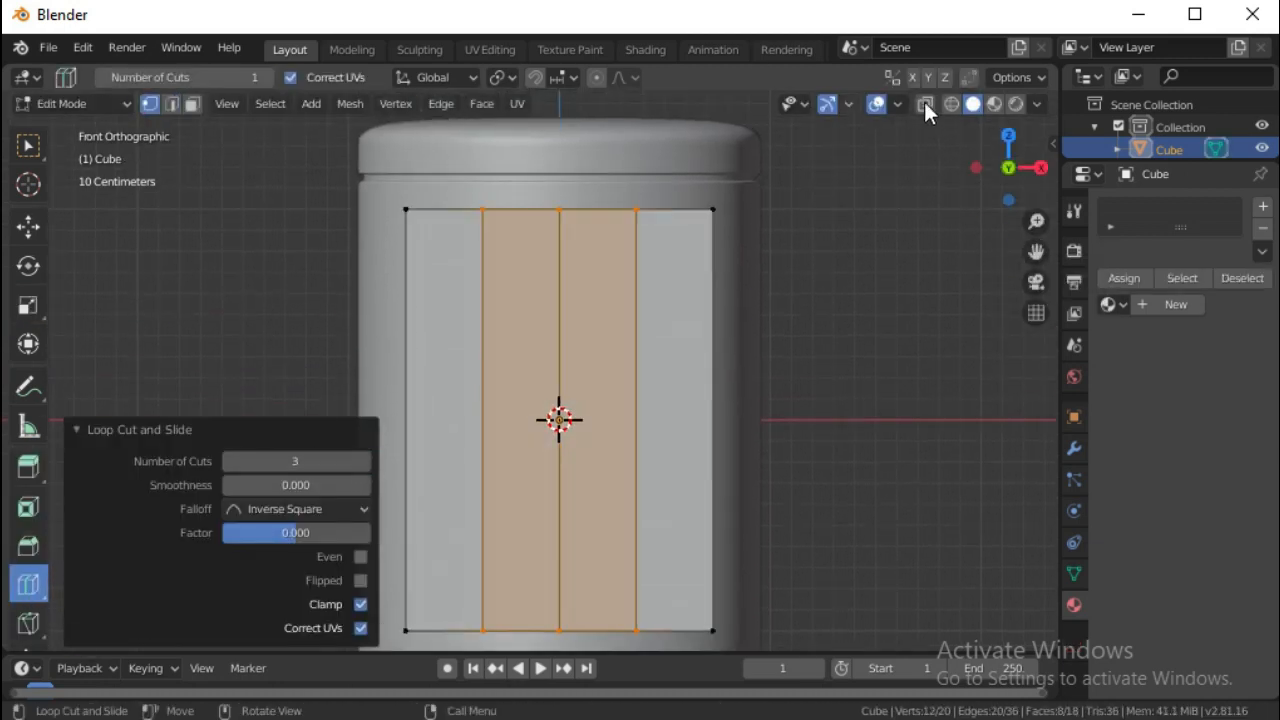
left_click(925, 104)
left_click(28, 146)
left_click_drag(440, 178, 661, 245)
left_click(28, 227)
left_click_drag(558, 135, 560, 622)
left_click_drag(1037, 252, 1045, 428)
Raise the cube's centre top vertices slightly further along Z to form an arched top.
left_click(31, 144)
left_click_drag(541, 278, 590, 336)
left_click(28, 227)
left_click_drag(566, 240, 566, 217)
Add a Subdivision Surface modifier to the cube with render and viewport levels of 3, and hide the cylinder.
left_click(1074, 448)
left_click(1150, 206)
left_click(850, 568)
left_click(1172, 365)
left_click(1173, 344)
left_click_drag(1173, 161, 1174, 226)
left_click(1262, 172)
left_click_drag(1036, 252, 1038, 138)
Add edge loops to the arched cube close to its top, bottom and both X sides.
left_click(28, 585)
left_click_drag(646, 418, 645, 218)
left_click_drag(1036, 251, 1046, 219)
left_click_drag(555, 416, 556, 618)
left_click_drag(687, 611, 703, 611)
left_click_drag(454, 607, 433, 609)
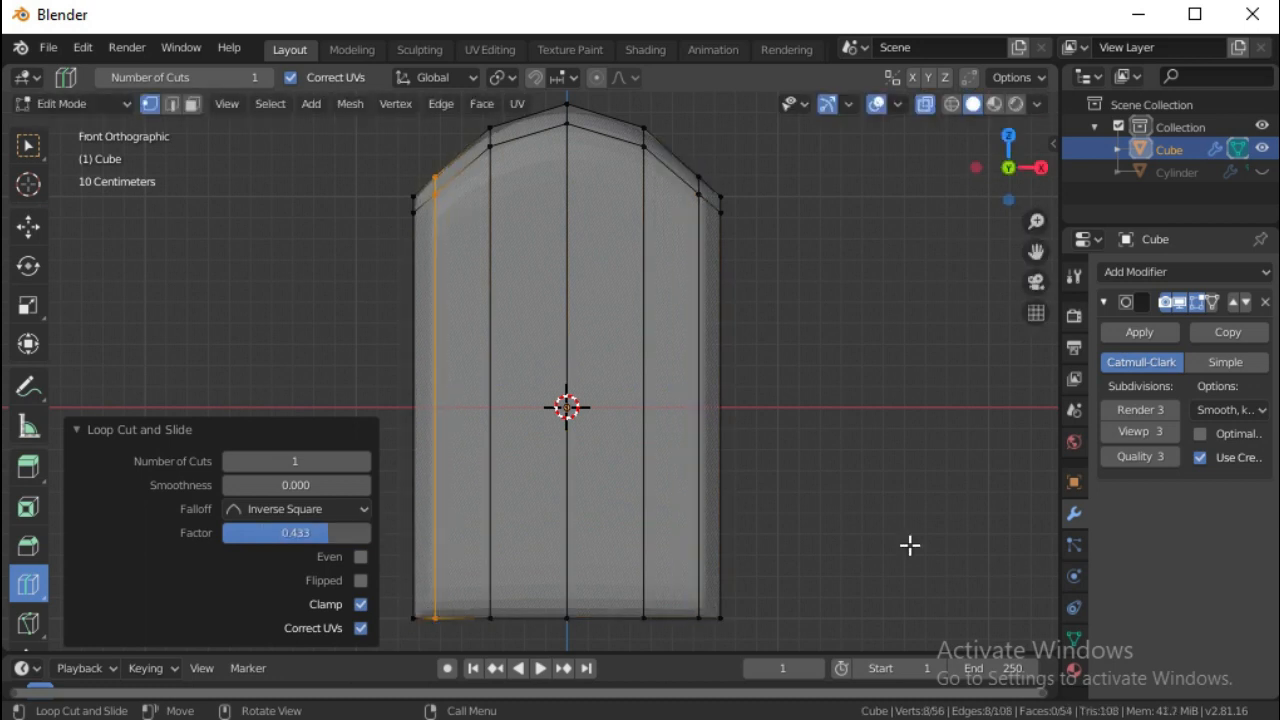
In right view, add two upright edge loops to the cube, one near its positive Y end and one near the middle.
key("KP_3")
key("Tab")
key("Tab")
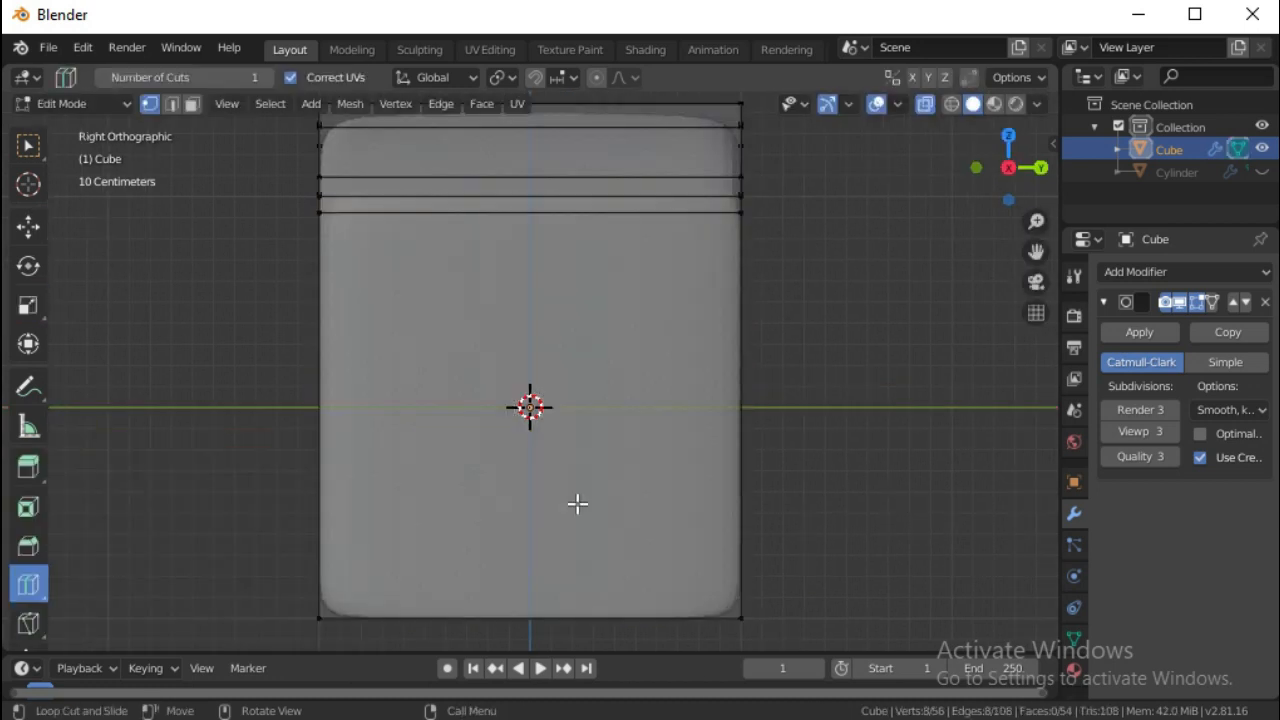
left_click_drag(527, 617, 650, 640)
left_click(555, 588)
scroll(877, 508, "down", 5)
scroll(931, 512, "up", 3)
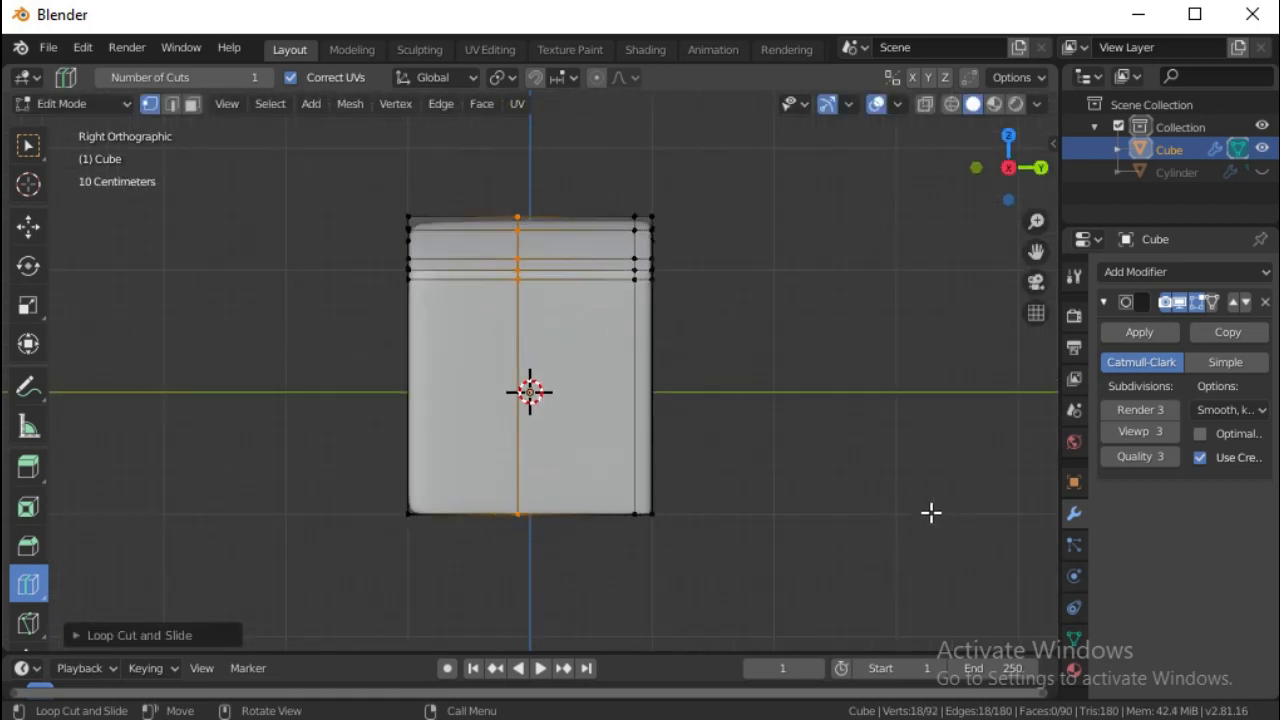
Scale the arched cube down to a small block and move it to the lower front edge of the cooler body.
key("Tab")
key("s")
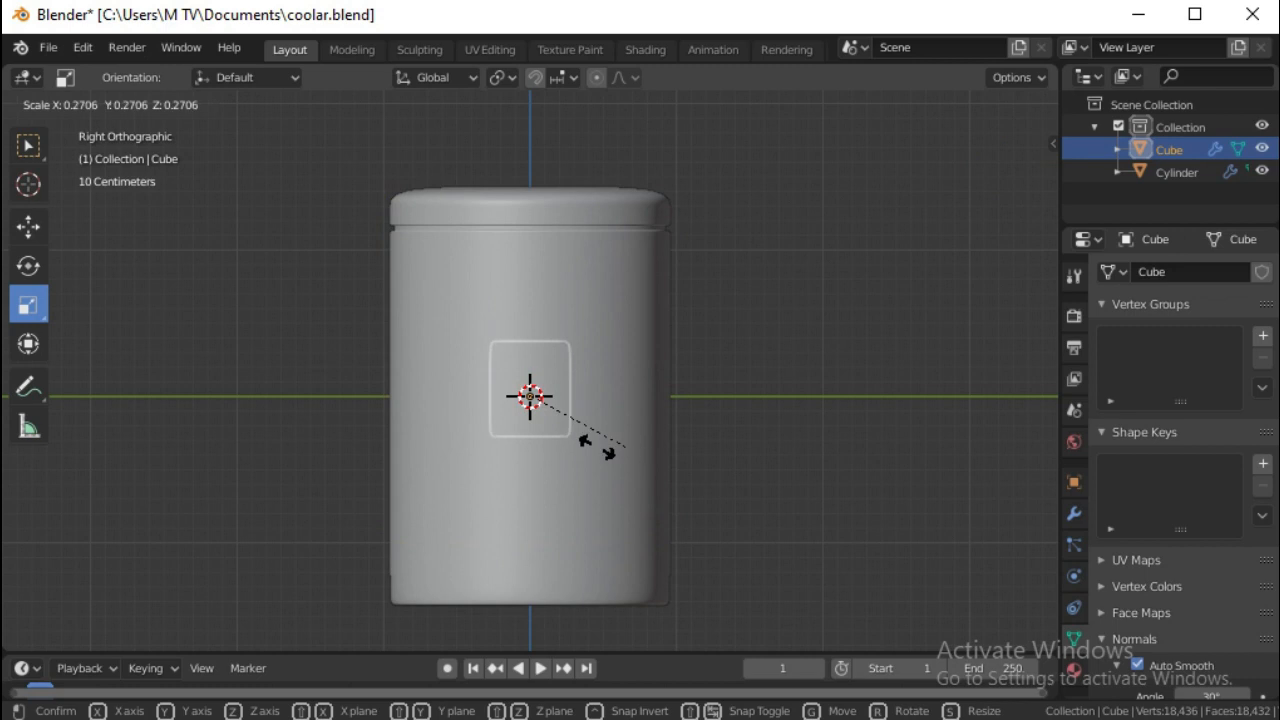
left_click(582, 432)
left_click(28, 226)
left_click_drag(607, 396, 447, 404)
left_click_drag(375, 316, 365, 506)
left_click(28, 305)
left_click_drag(512, 607, 520, 609)
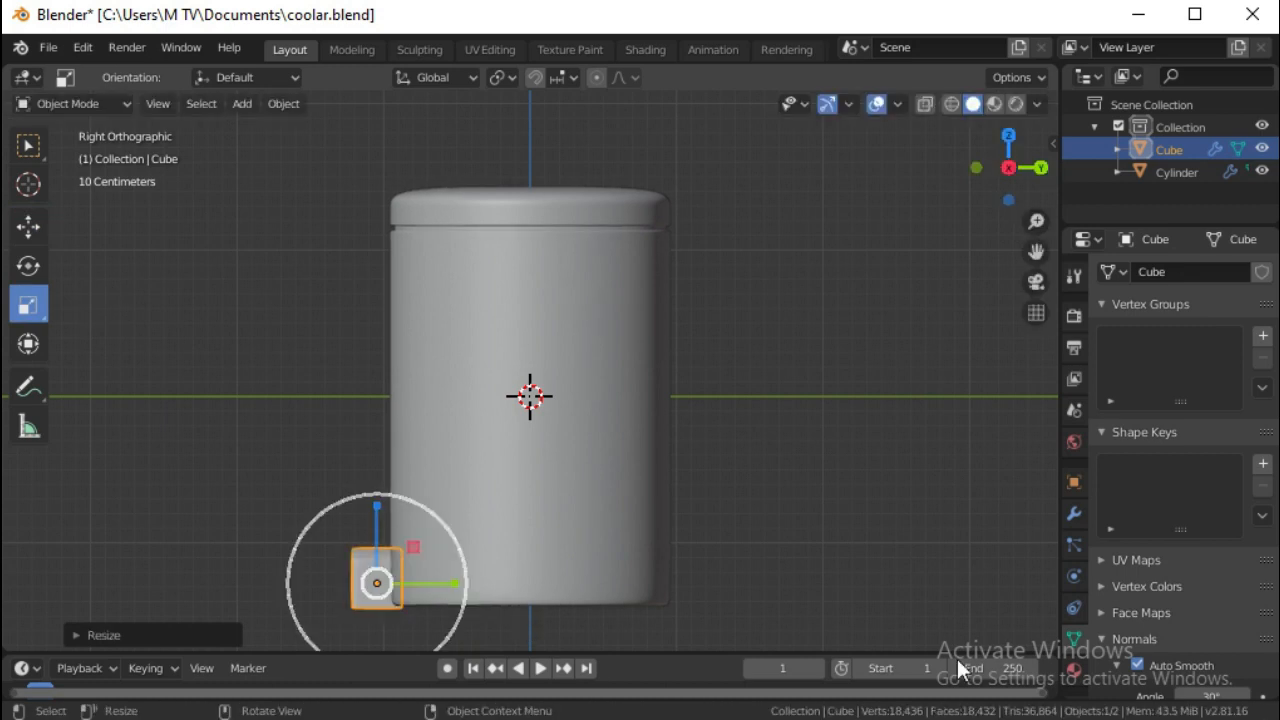
Widen the small arched block slightly along the X axis in front view.
key("KP_1")
left_click(561, 579)
left_click(561, 579)
left_click_drag(630, 587, 645, 591)
Nudge the block slightly along positive Y, further into the cooler's front wall.
key("KP_3")
key("shift+space")
key("g")
left_click_drag(449, 585, 452, 588)
Add the cylinder to the selection and subtract the block from it with a Boolean difference.
left_click(612, 382)
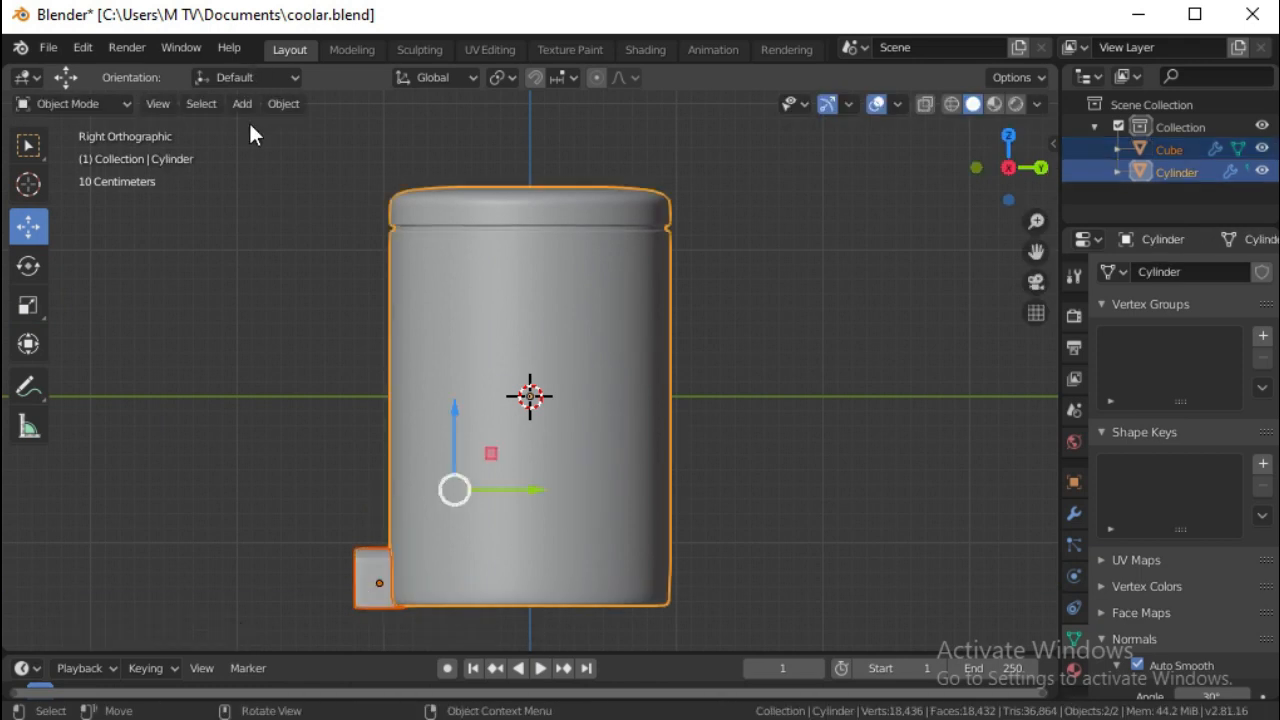
left_click(283, 103)
mouse_move(322, 663)
mouse_move(314, 686)
left_click(502, 538)
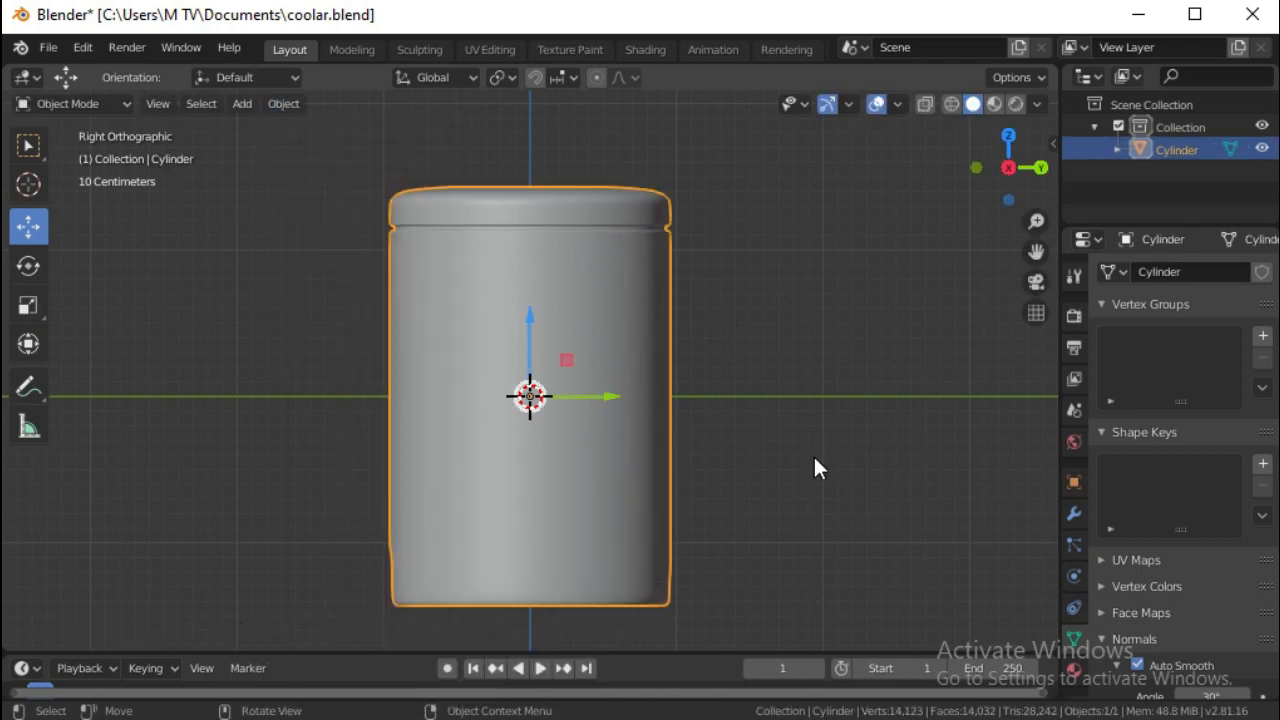
Add a cylinder with 6 vertices, aligned to the front view so its hexagonal end faces forward.
key("KP_1")
left_click(245, 104)
mouse_move(271, 129)
left_click(459, 238)
left_click(76, 634)
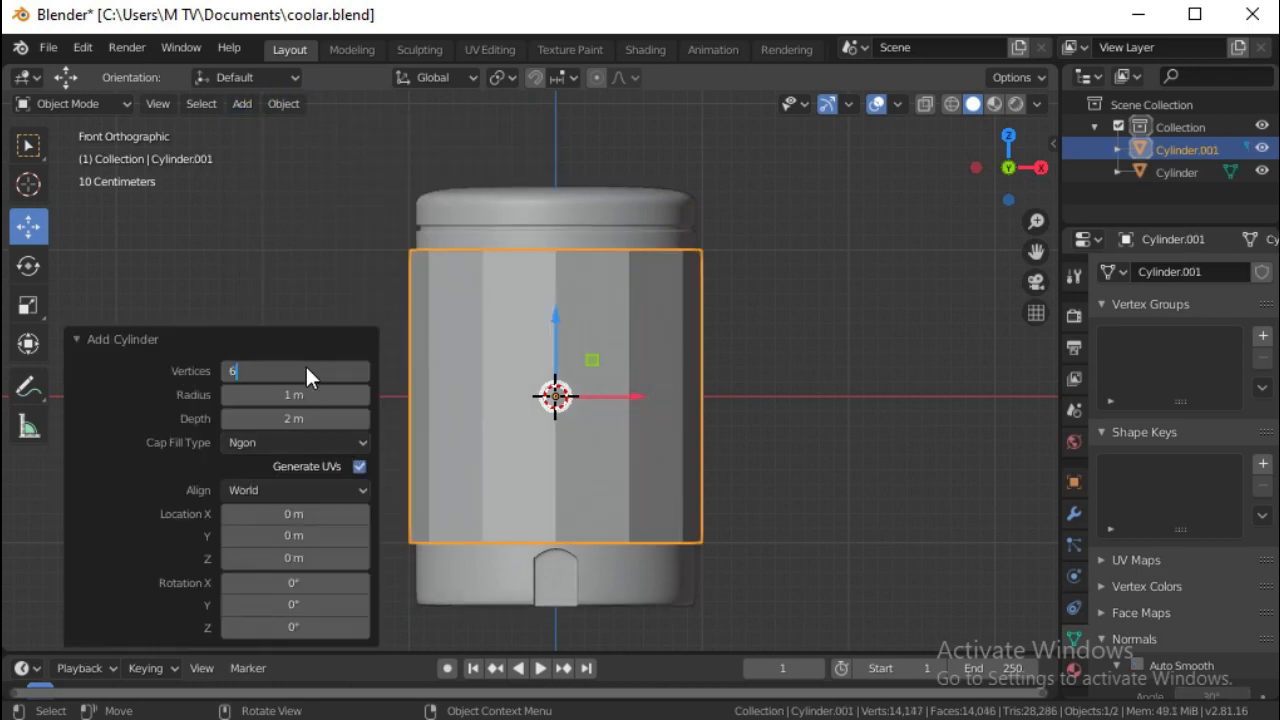
key("Return")
left_click(295, 490)
left_click(313, 533)
left_click(76, 339)
Rotate the hexagonal cylinder by -30° in front view so its flat sides lie level.
left_click(28, 265)
left_click_drag(625, 373, 225, 620)
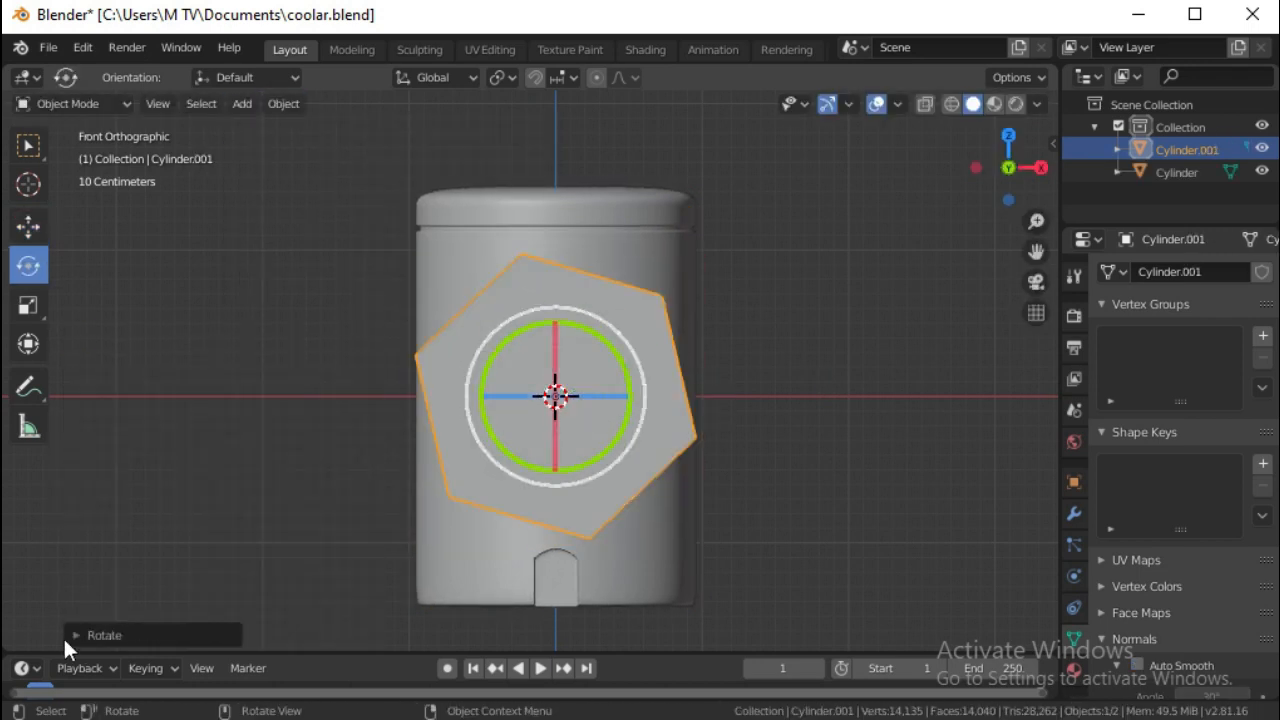
left_click(222, 632)
left_click(305, 557)
type("-30")
key("Return")
left_click(76, 524)
Scale the hexagonal cylinder down to a small pipe and place it halfway into the recess at the cooler's lower front.
key("KP_3")
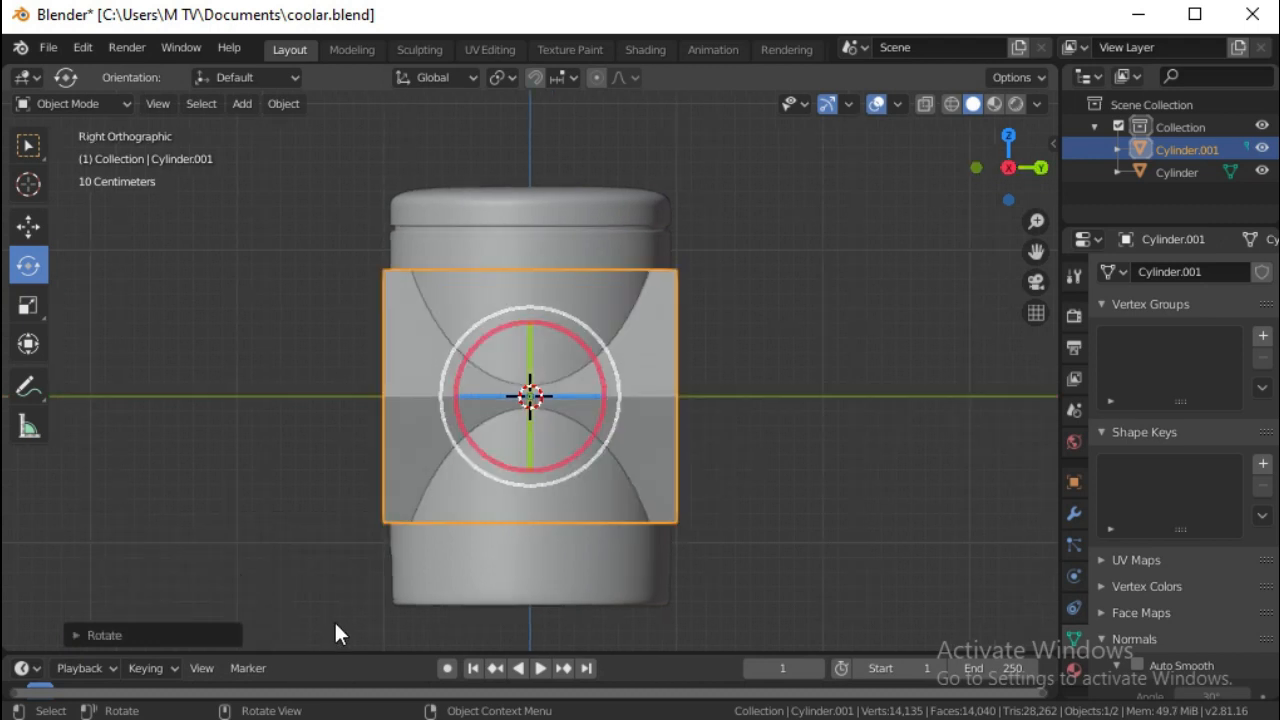
left_click(28, 225)
left_click_drag(616, 394, 438, 399)
key("s")
left_click(28, 227)
left_click_drag(234, 318, 250, 482)
left_click_drag(318, 563, 472, 548)
Add two closely spaced edge loops around the small pipe near its outer end.
left_click_drag(1036, 252, 1156, 52)
scroll(575, 494, "up", 3)
scroll(576, 497, "up", 2)
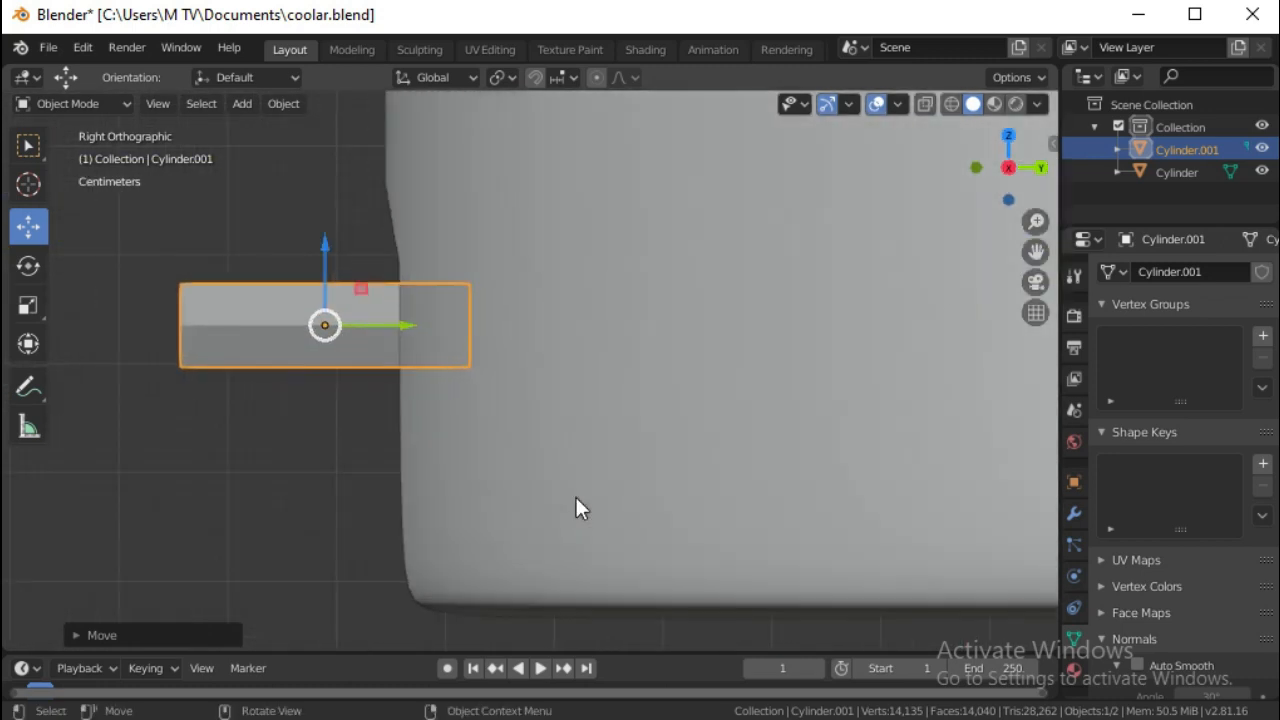
left_click_drag(1036, 252, 1139, 252)
key("Tab")
left_click_drag(370, 324, 330, 332)
left_click_drag(373, 320, 348, 324)
Inset the ring of faces between the two loops, scale it outward about 3 times, and narrow it into a thin flange.
left_click(28, 148)
left_click(340, 305)
left_click(338, 324, "ctrl+alt")
left_click(482, 104)
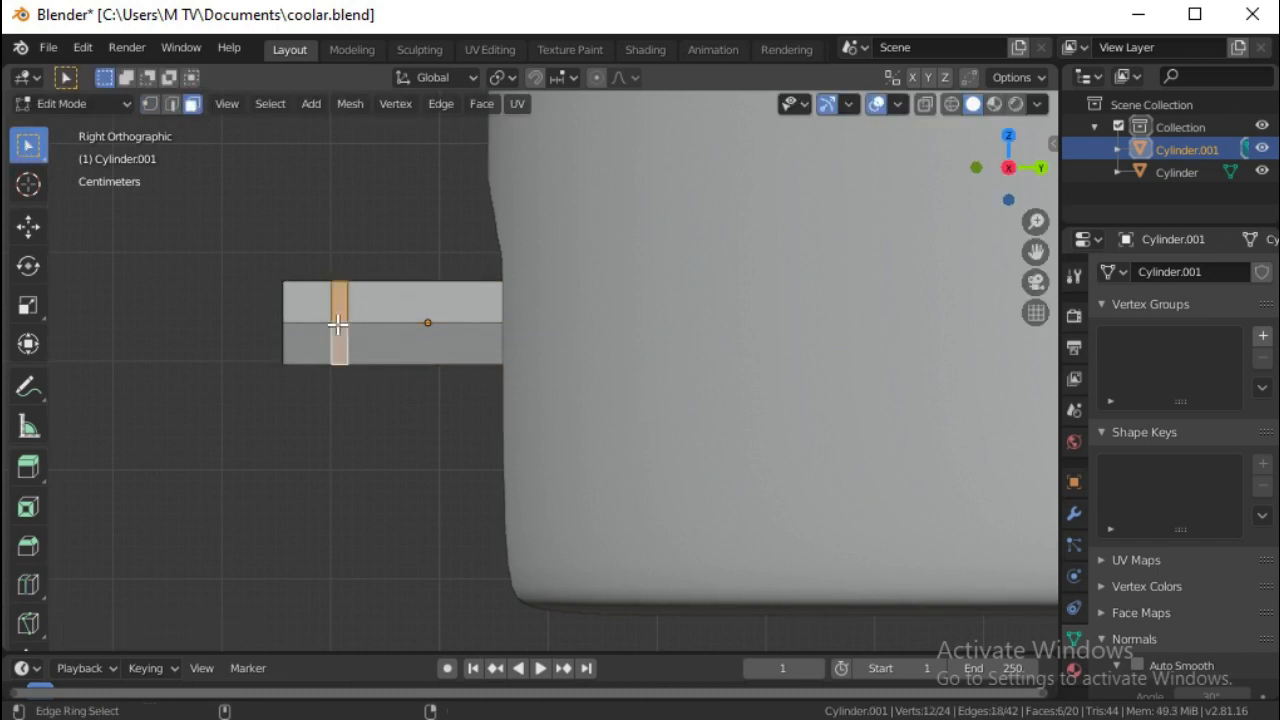
left_click(501, 206)
left_click(501, 205)
left_click(40, 314)
left_click_drag(455, 428, 728, 110)
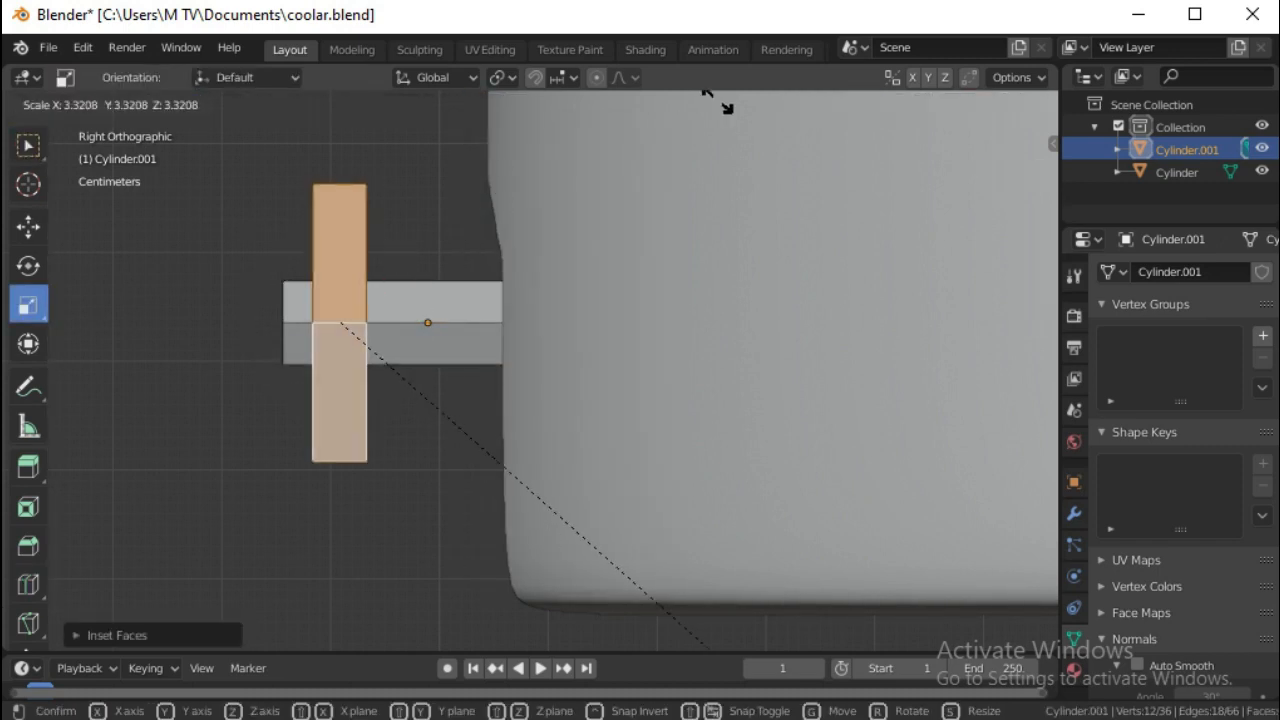
left_click_drag(668, 627, 366, 329)
Add a Catmull-Clark Subdivision Surface modifier to the tap with render and viewport levels of 3.
left_click(1074, 513)
left_click(1185, 271)
left_click(845, 632)
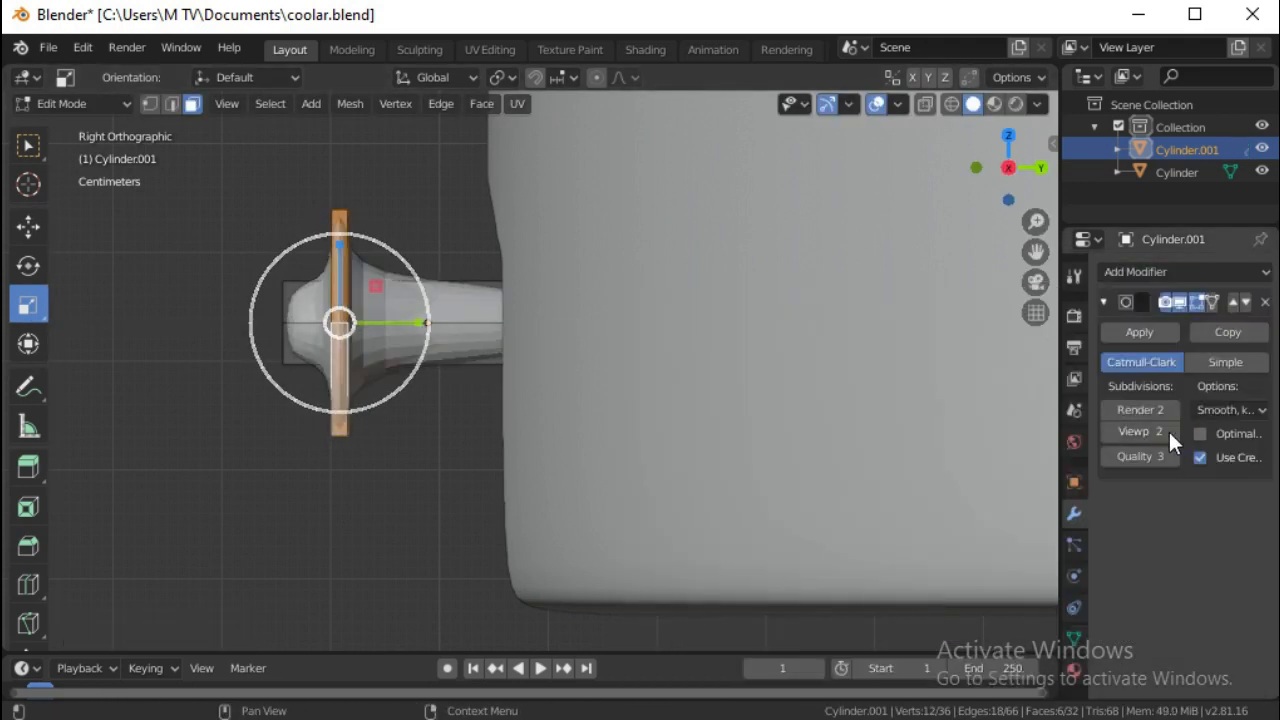
Add supporting edge loops at the tap's flange and outer end, and loops bounding a segment of pipe behind the flange.
left_click(28, 584)
left_click_drag(470, 322, 297, 324)
left_click(80, 635)
left_click(364, 461)
left_click(364, 461)
left_click(150, 430)
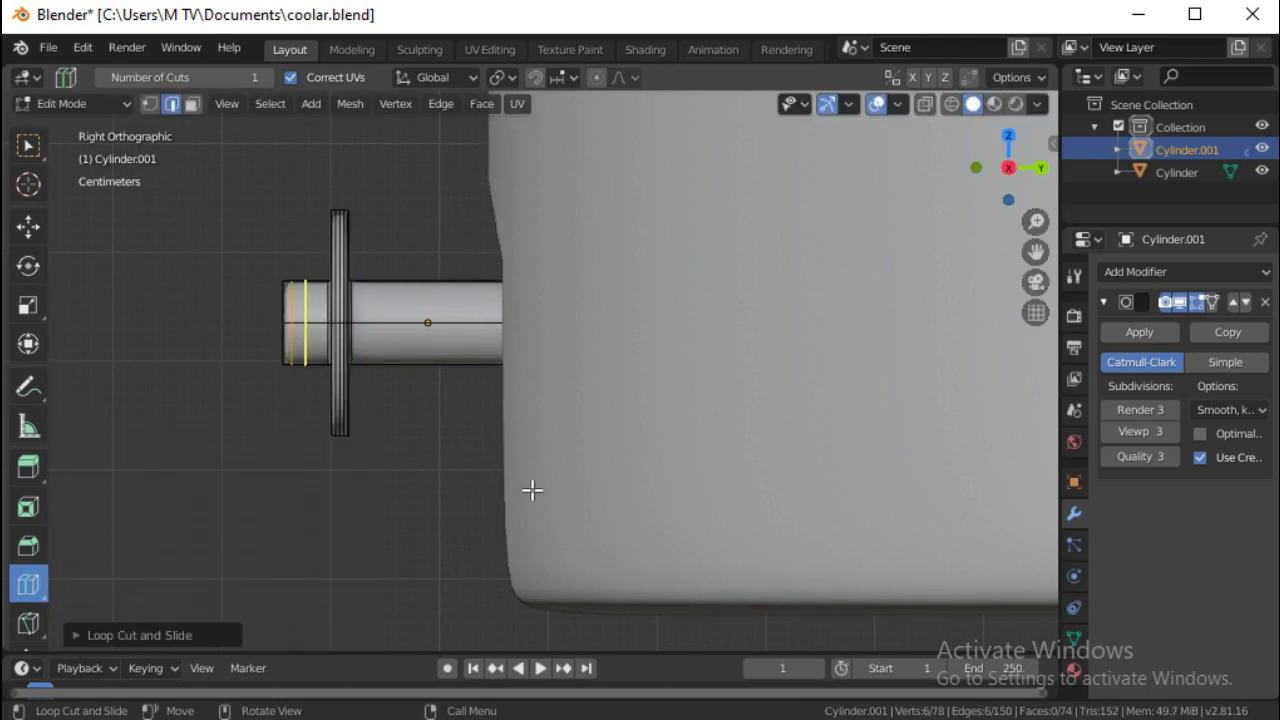
mouse_move(398, 325)
left_mouse_down()
mouse_move(443, 329)
mouse_move(383, 323)
left_mouse_up()
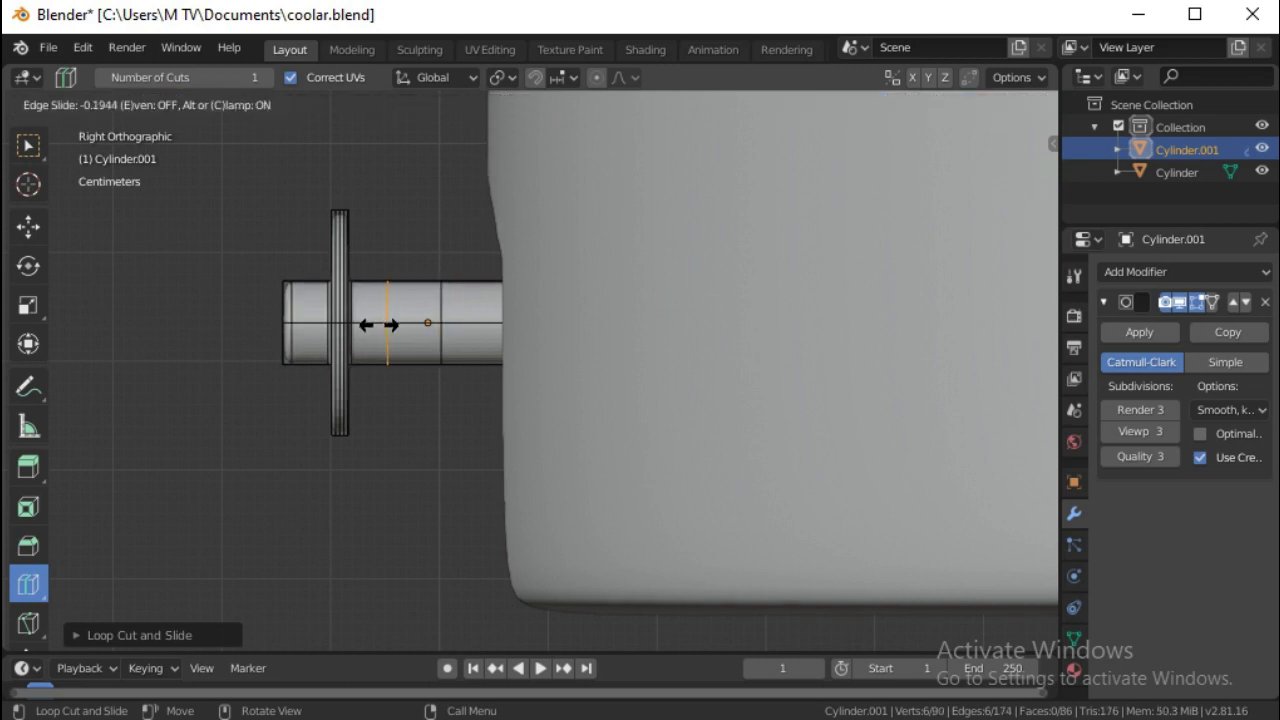
Select the underside face of the pipe segment behind the flange and extrude it diagonally down and forward as a spout.
middle_click_drag(310, 508, 245, 425)
left_click(28, 146)
key("3")
left_click(386, 246)
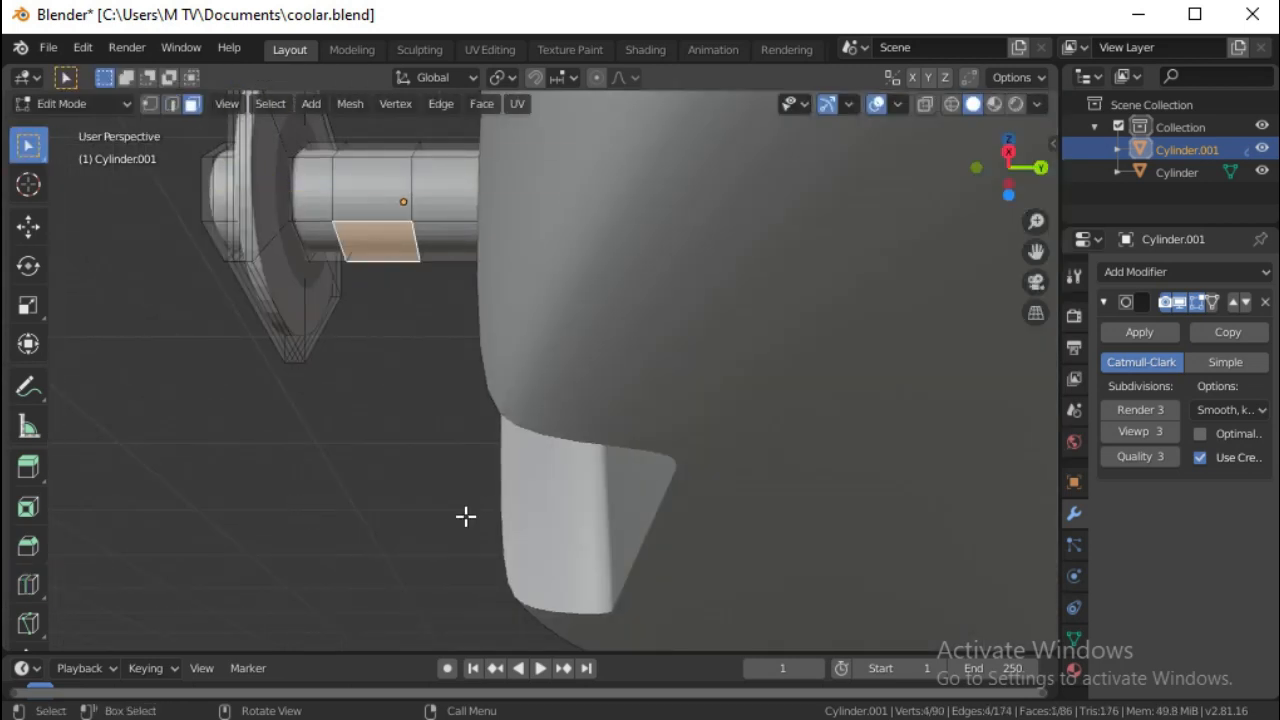
key("KP_1")
key("KP_3")
left_click(28, 467)
left_click_drag(423, 391, 386, 494)
Add supporting edge loops beside the spout's base and near its lower end to sharpen its shape.
left_click(28, 584)
left_click_drag(491, 345, 430, 365)
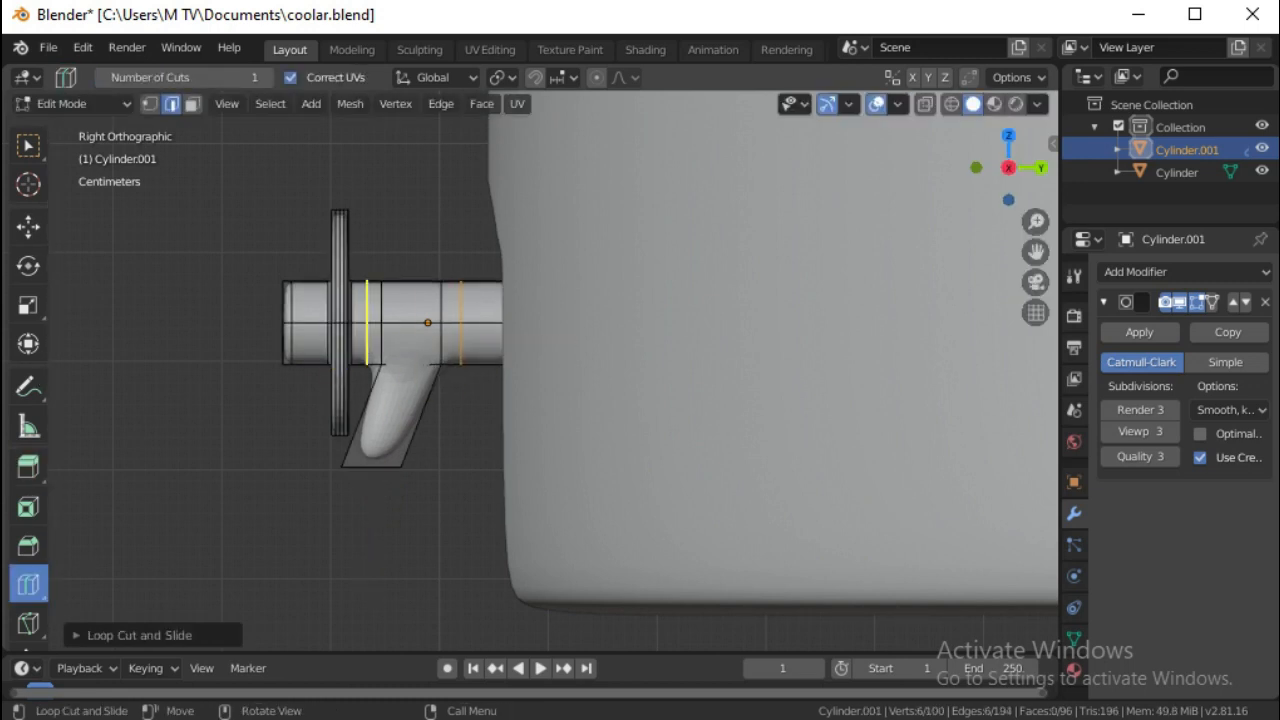
left_click_drag(371, 457, 350, 458)
Inset the hexagonal face at the tap's outer end in front view.
key("KP_1")
key("w")
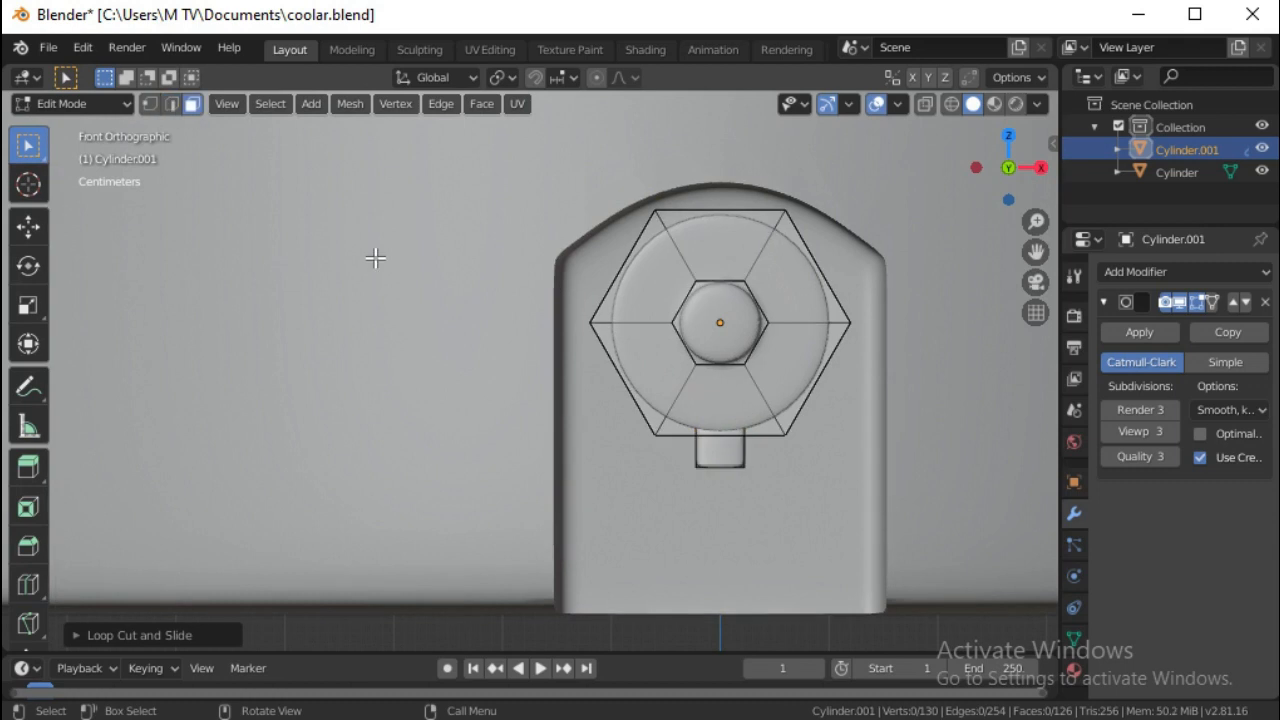
left_click(715, 323)
left_click(481, 103)
left_click(504, 208)
left_click(543, 220)
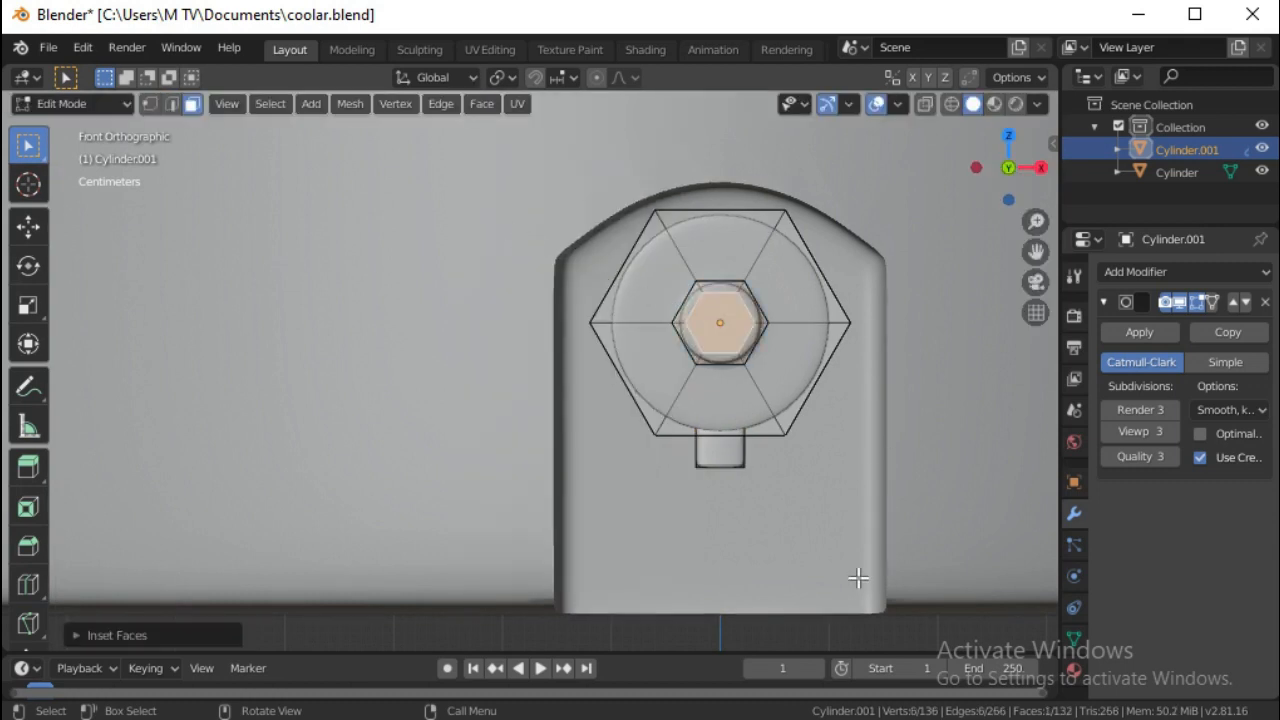
Extrude the inset end face slightly outward as a small button and add edge loops to sharpen it.
key("KP_4")
key("KP_3")
left_click(28, 467)
left_click_drag(244, 335, 289, 563)
left_click(76, 635)
left_click(76, 481)
left_click(28, 584)
key("w")
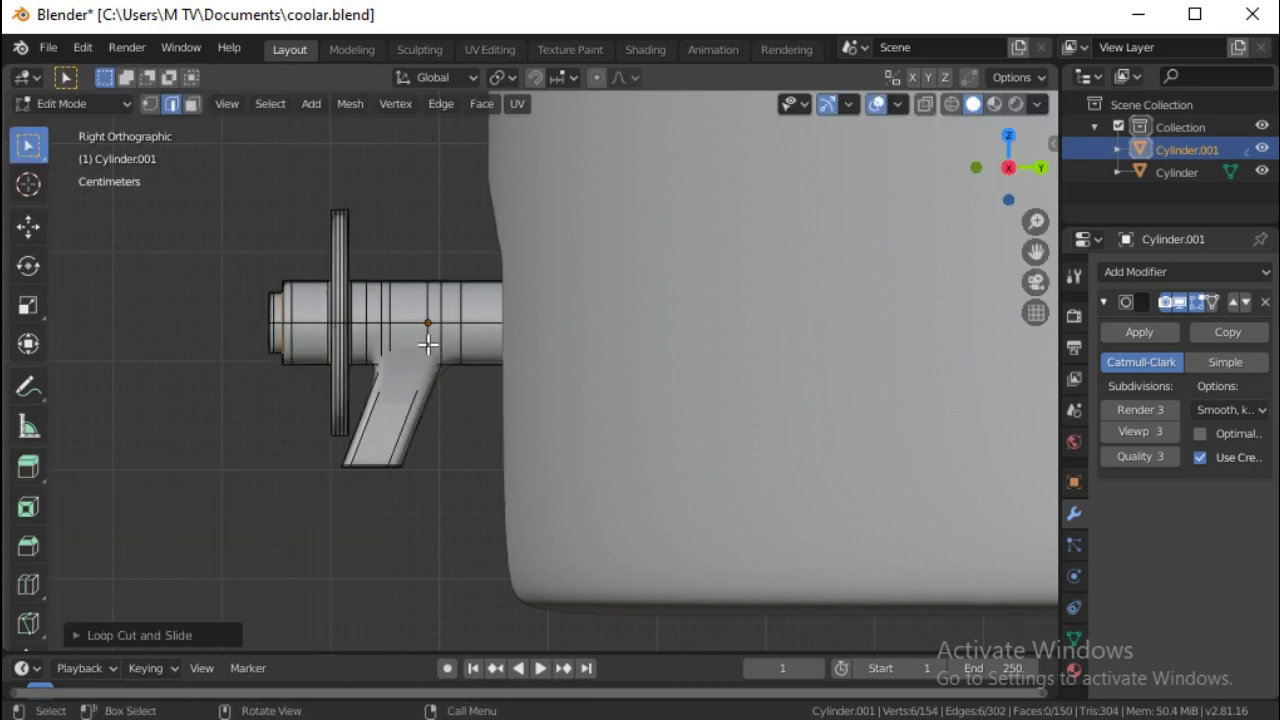
Shade the tap smooth with Auto Smooth enabled and give it a new white material.
key("Tab")
right_click(314, 311)
left_click(314, 311)
left_click(1073, 638)
left_click(1137, 665)
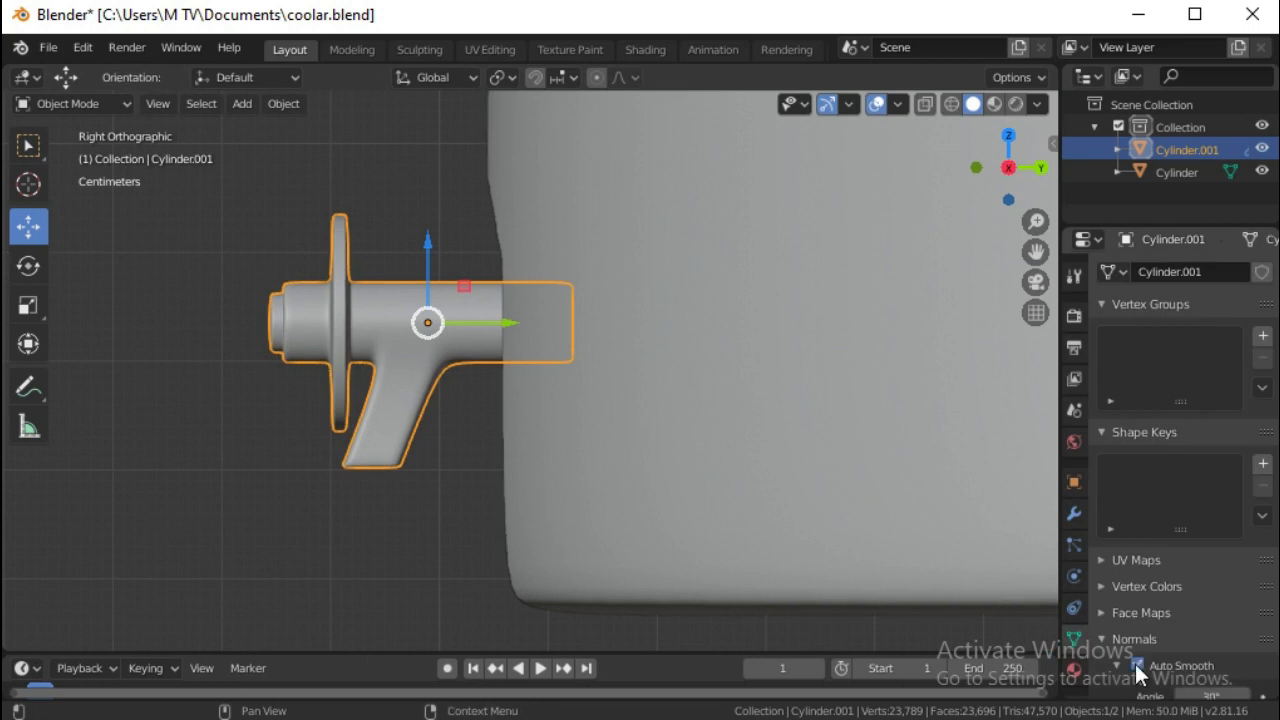
left_click(1074, 666)
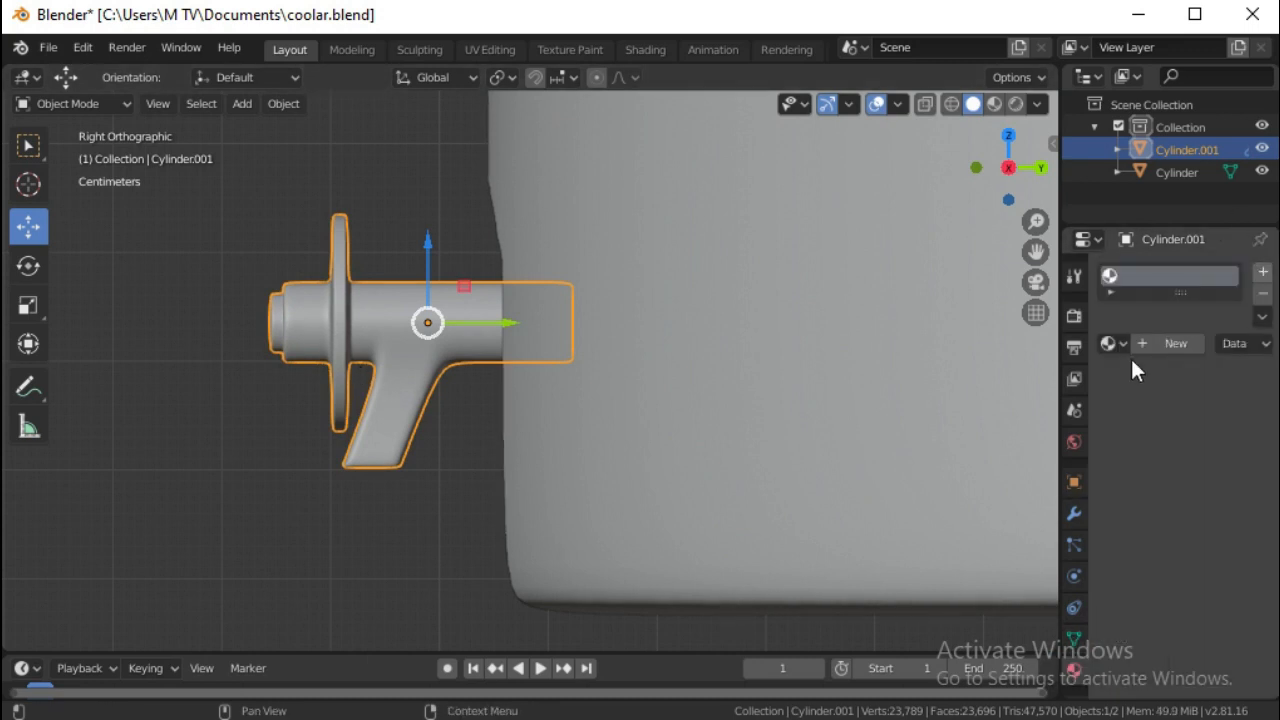
left_click(1143, 339)
Inset the front face of the tap's small button and grow the selection to cover the whole button.
key("Tab")
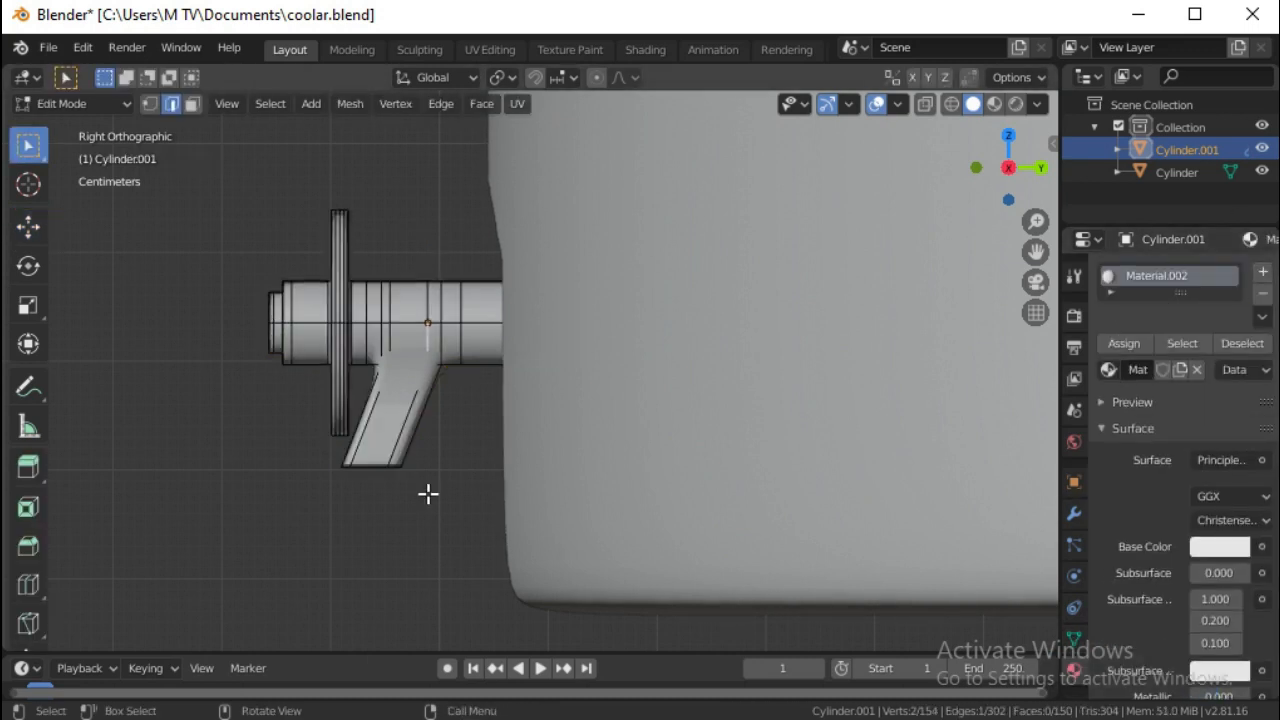
key("KP_1")
key("3")
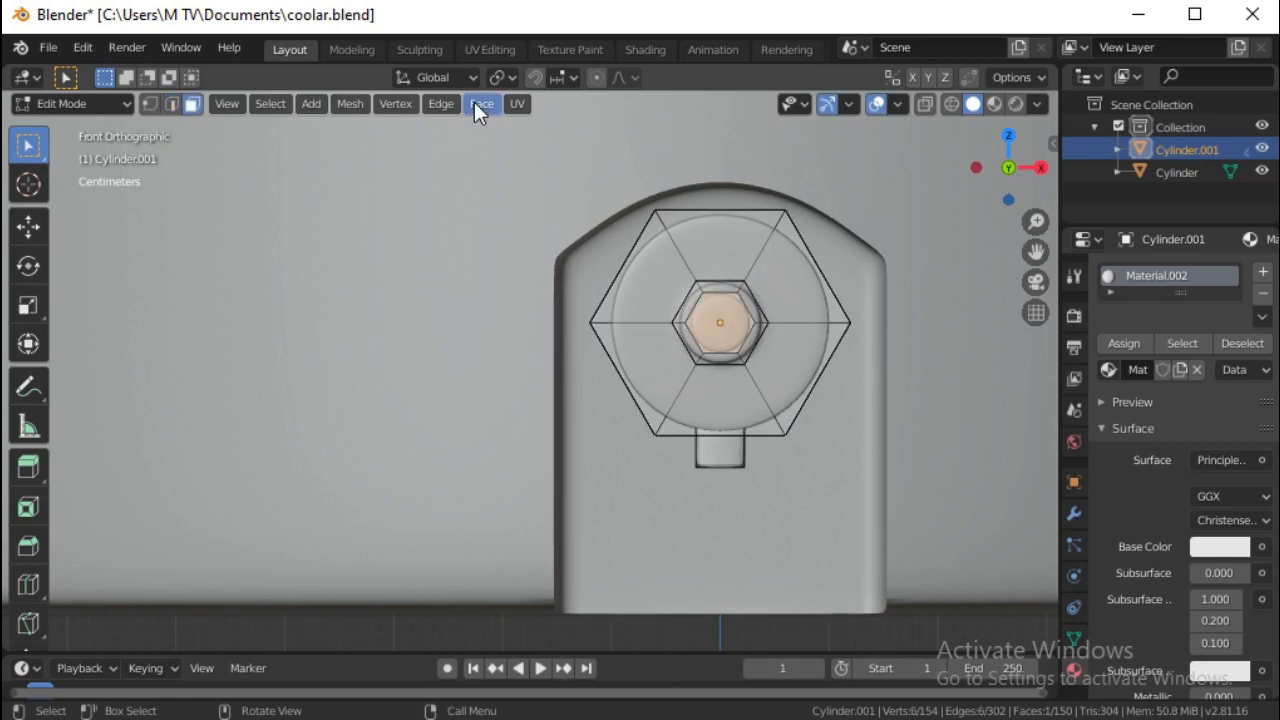
left_click(479, 104)
left_click(507, 214)
left_click(528, 248)
key("KP_3")
left_click(30, 230)
left_click_drag(344, 323, 352, 325)
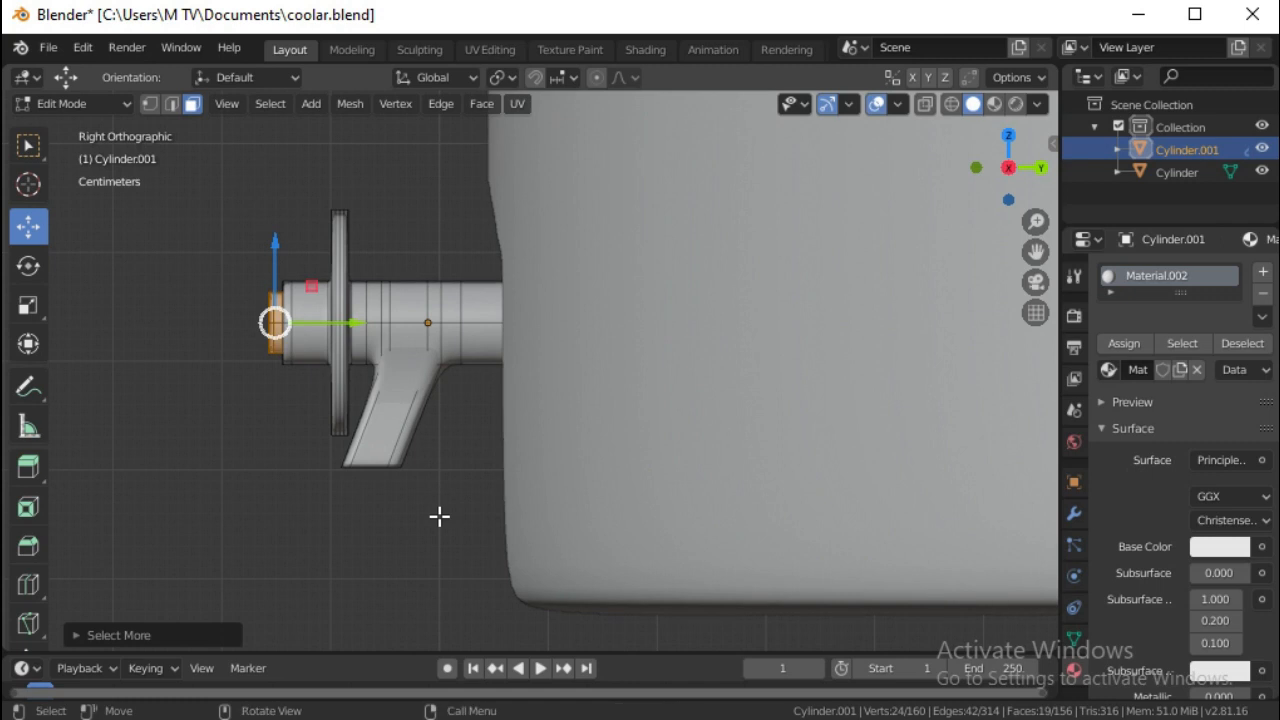
Add a second material with a red base color to the tap and assign it to the selected button faces.
left_click(1263, 273)
left_click(1163, 422)
left_click(1217, 598)
left_click(1122, 437)
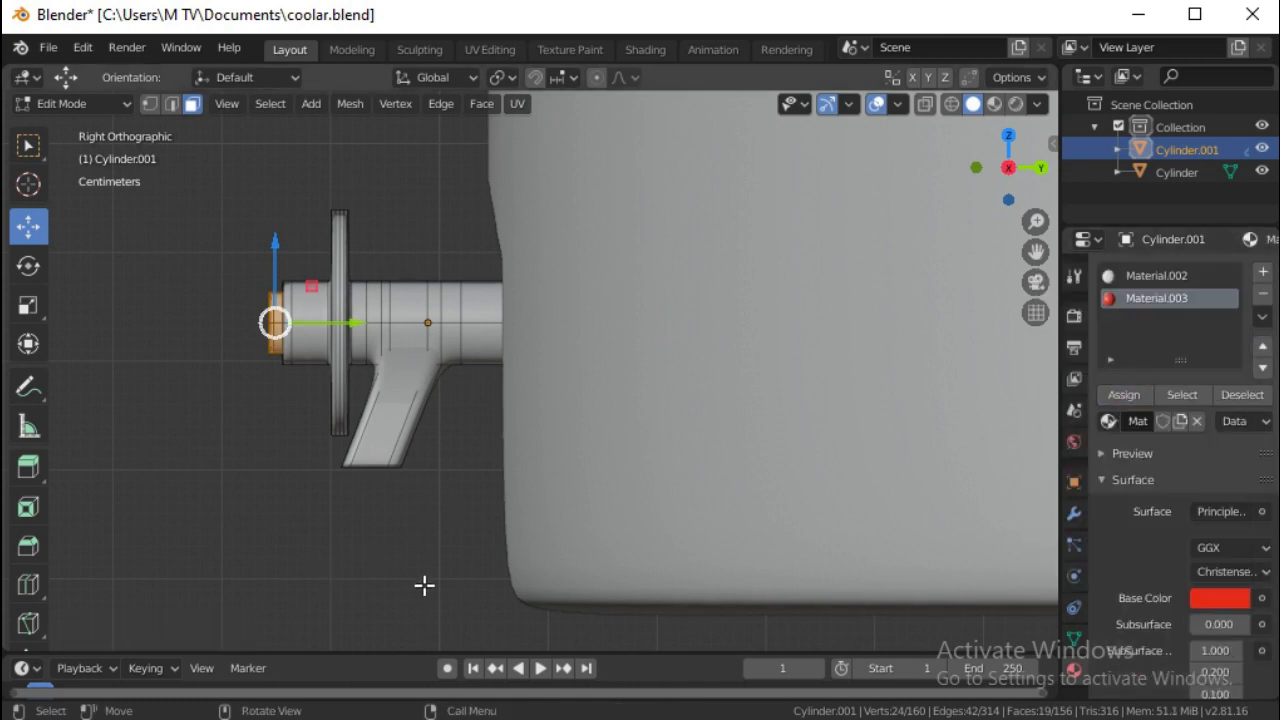
key("Tab")
left_click(731, 627)
In the Shading workspace, add a Noise Texture to the cooler body's blue material and link its Fac output to Base Color.
scroll(731, 627, "down", 8)
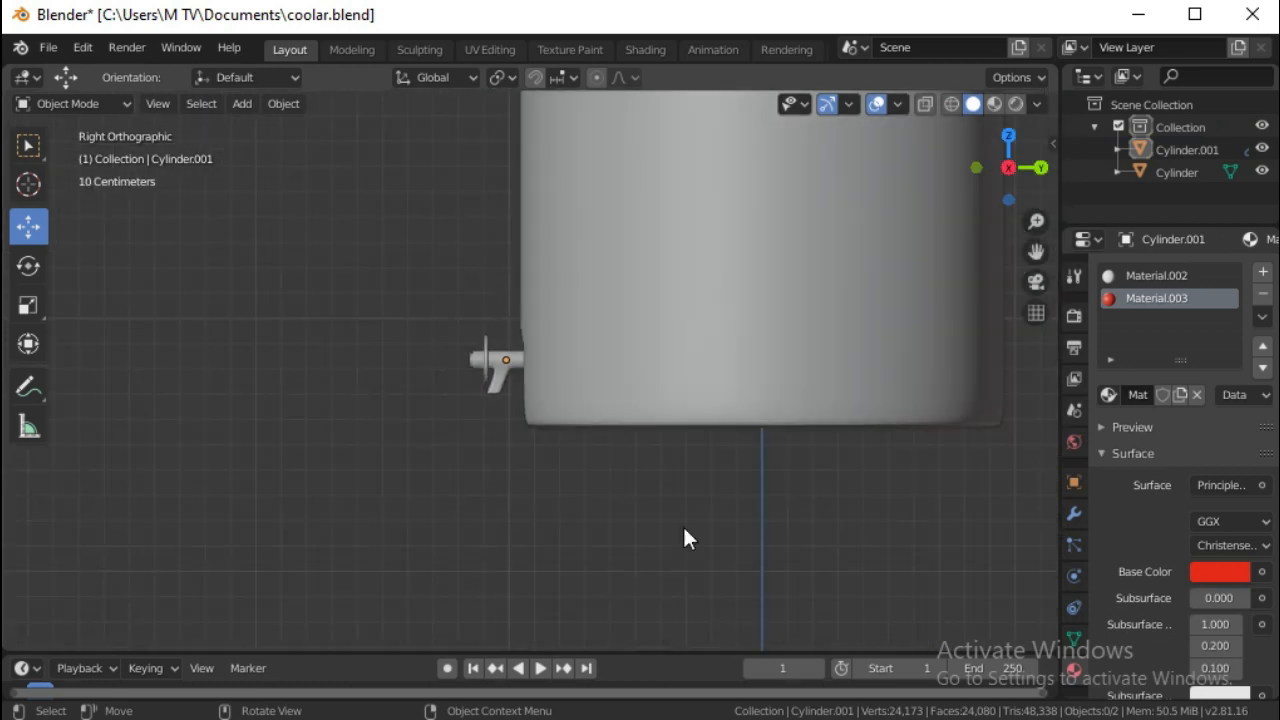
left_click_drag(1036, 251, 868, 595)
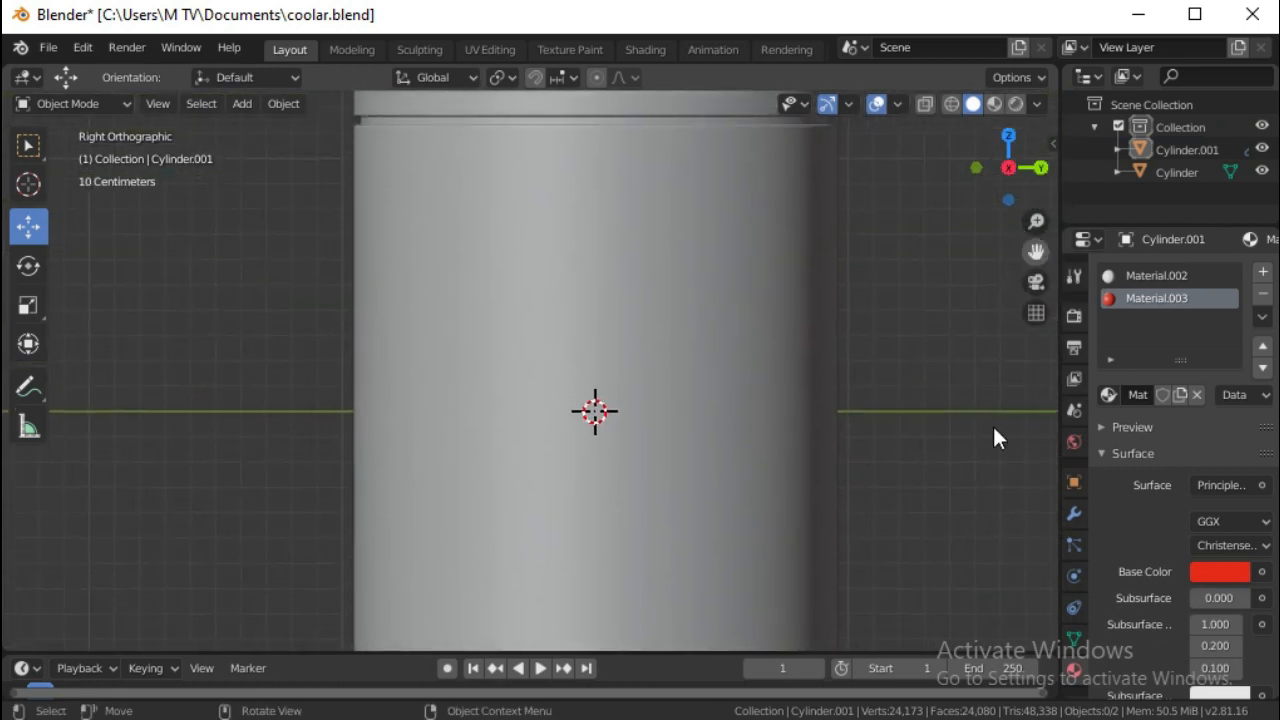
scroll(900, 417, "down", 3)
key("KP_1")
left_click(650, 365)
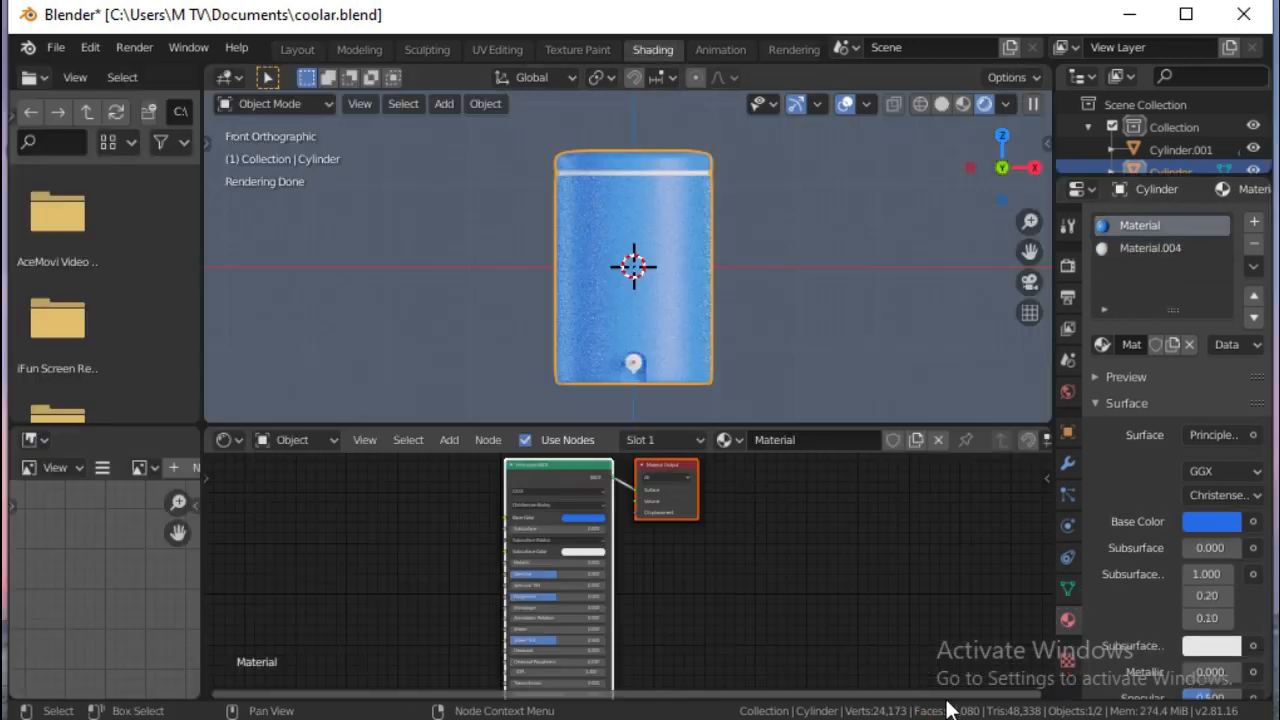
left_click_drag(632, 694, 381, 698)
key("shift+a")
left_click(645, 431)
left_click(392, 533)
left_click_drag(456, 552, 830, 518)
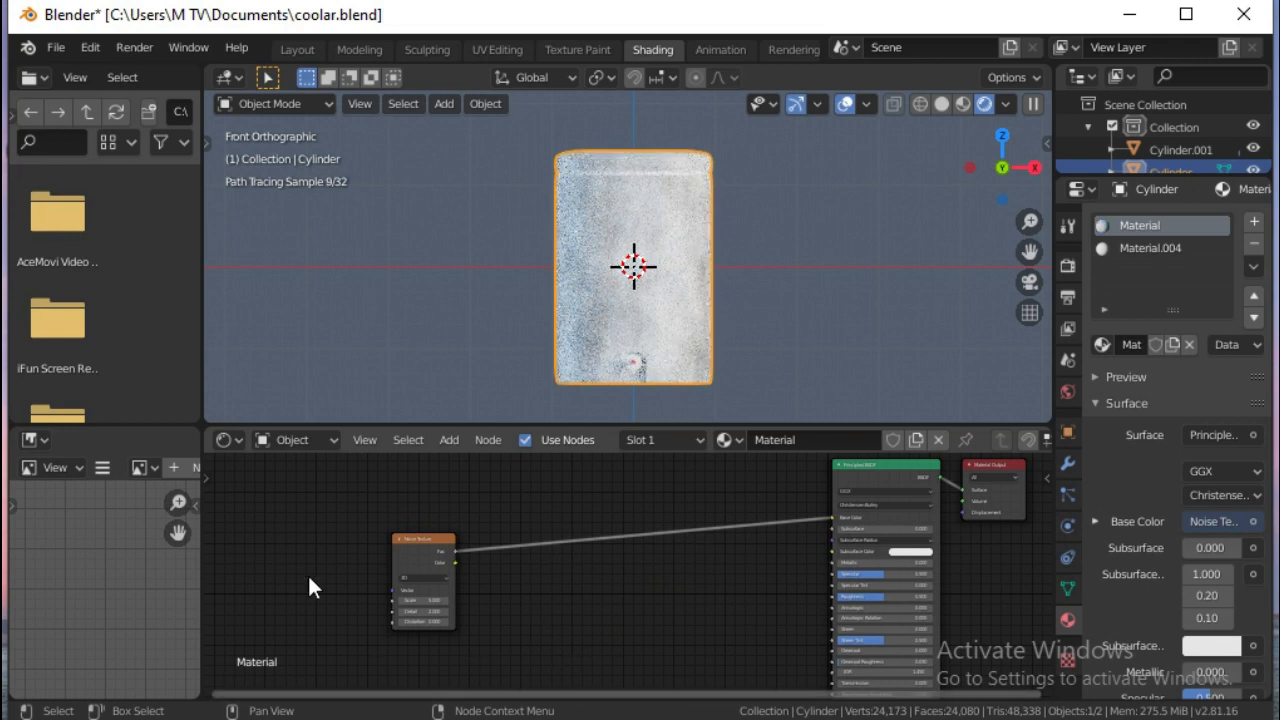
Insert a ColorRamp between the Noise Texture and the Principled BSDF, followed by a duplicate of that ramp.
key("shift+a")
mouse_move(540, 625)
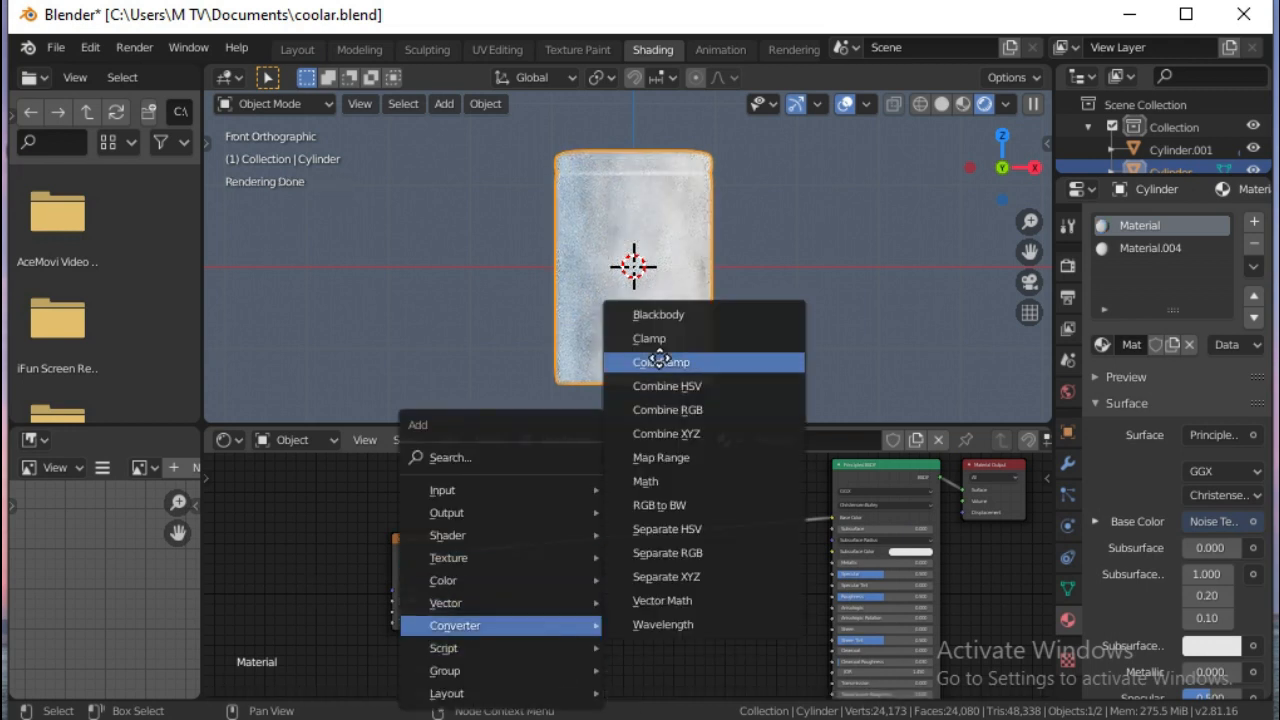
left_click(660, 358)
left_click(517, 523)
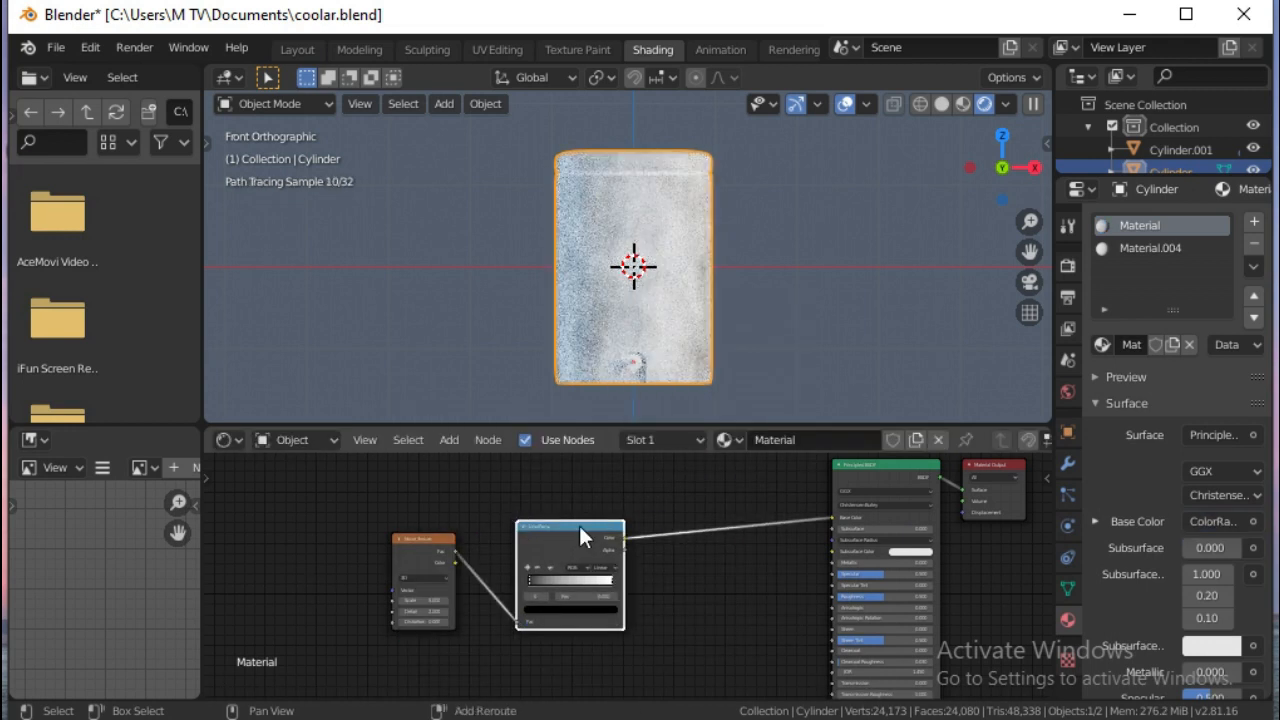
key("shift+d")
left_click(735, 525)
Add a Texture Coordinate node without Mapping and link its Object output to the Noise Texture's Vector input.
left_click(425, 537)
key("ctrl+t")
left_click(310, 513)
key("x")
left_click_drag(231, 567, 392, 591)
Move the first ramp's black stop toward the middle and raise the Noise Texture's scale for a finer grain.
left_click_drag(531, 581, 570, 583)
left_click(422, 600)
type("10")
key("Return")
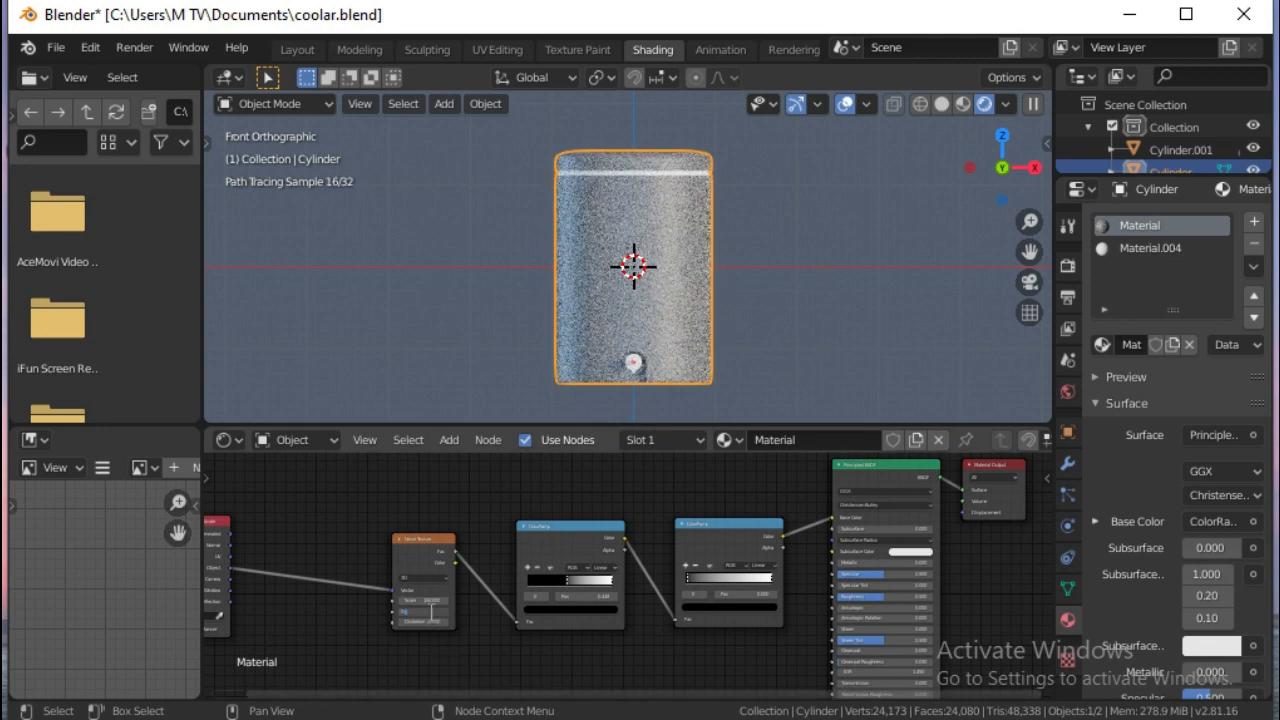
Move the second ramp's black stop inward and color its two stops bright blue and darker blue.
left_click_drag(687, 576, 720, 582)
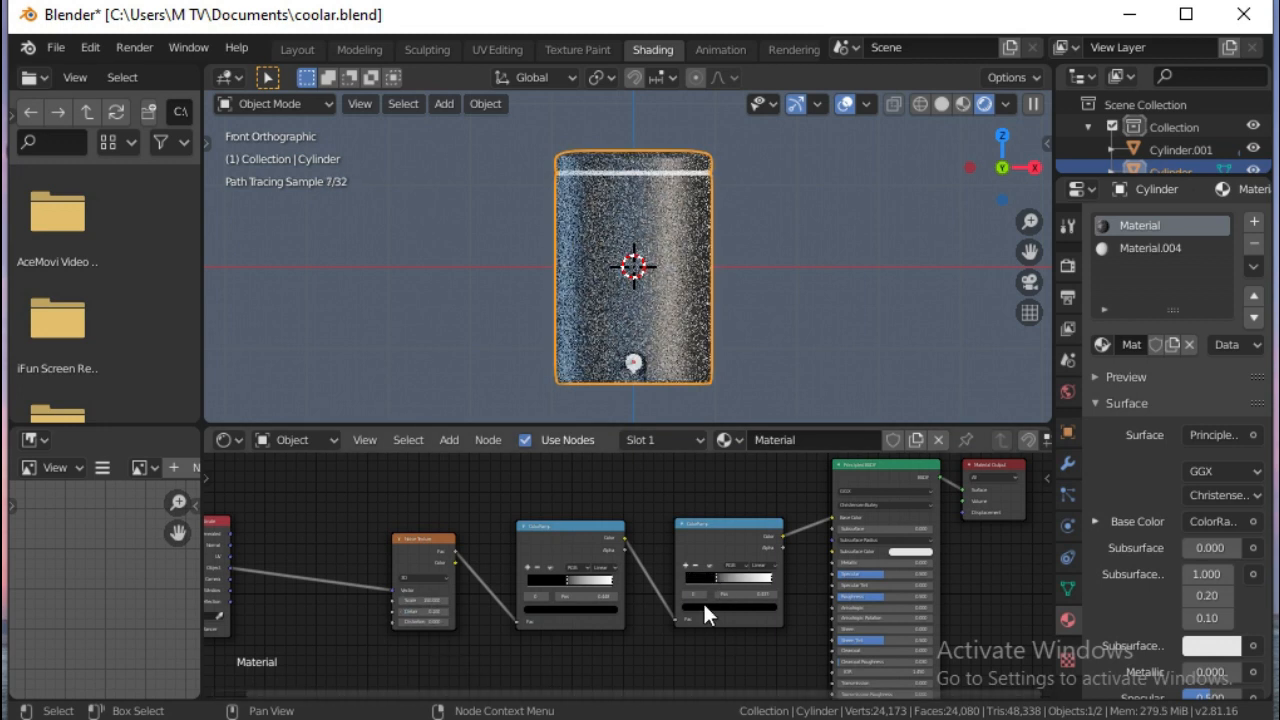
left_click(706, 607)
left_click(743, 468)
left_click(755, 607)
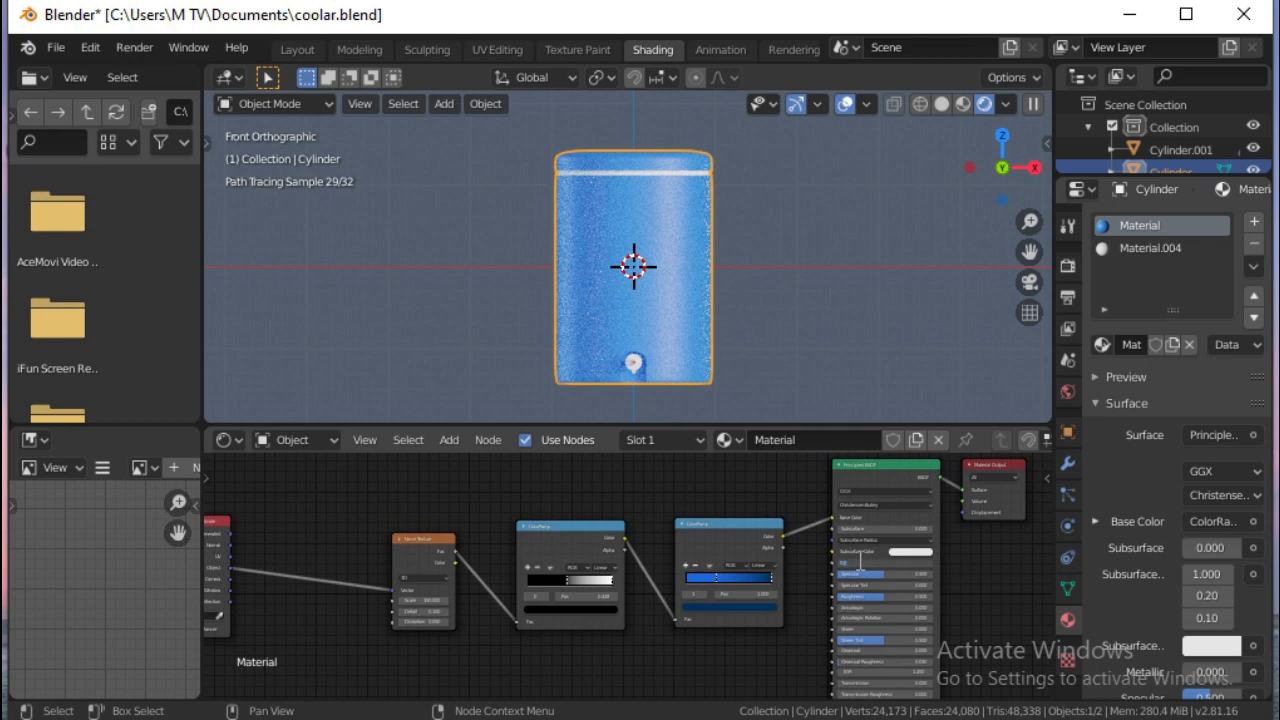
Add a Bump node with the first ramp's Color linked to its Height and its Normal output linked to the Principled BSDF.
key("shift+a")
mouse_move(663, 605)
left_click(737, 434)
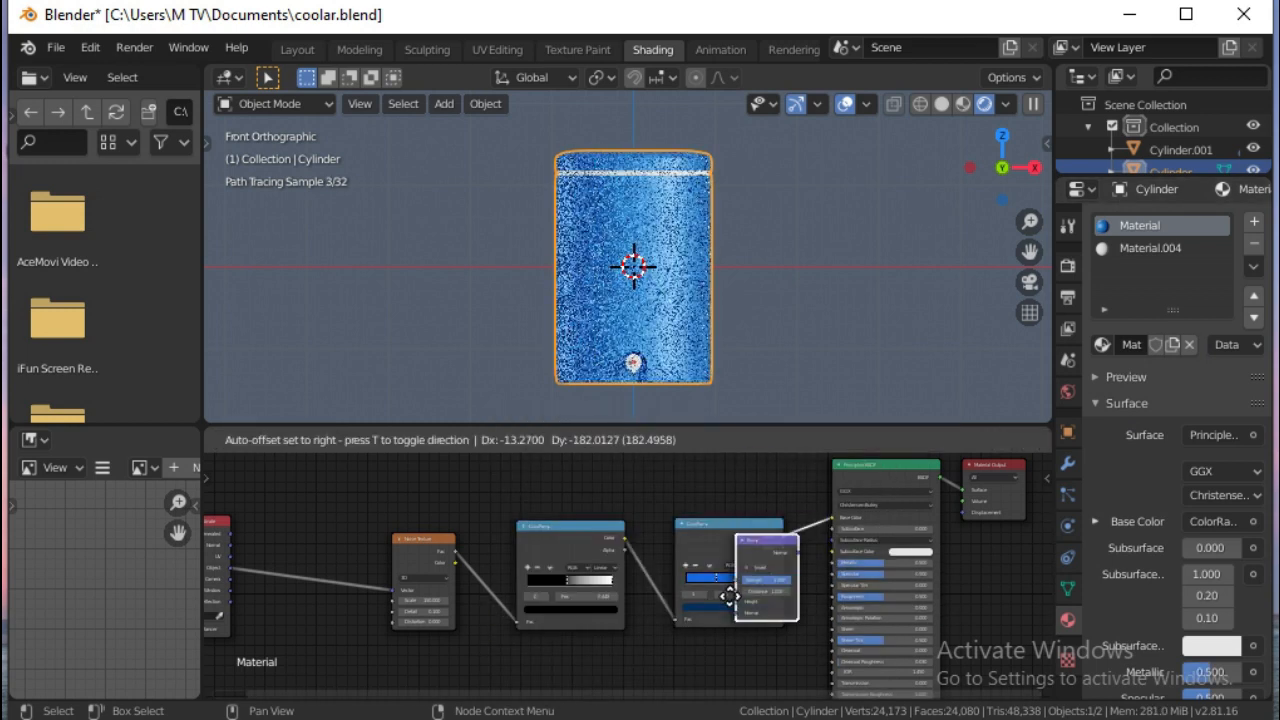
left_click(666, 660)
left_click_drag(1050, 557, 1048, 590)
left_click_drag(624, 468, 668, 657)
left_click_drag(729, 606, 828, 660)
left_click_drag(622, 469, 668, 656)
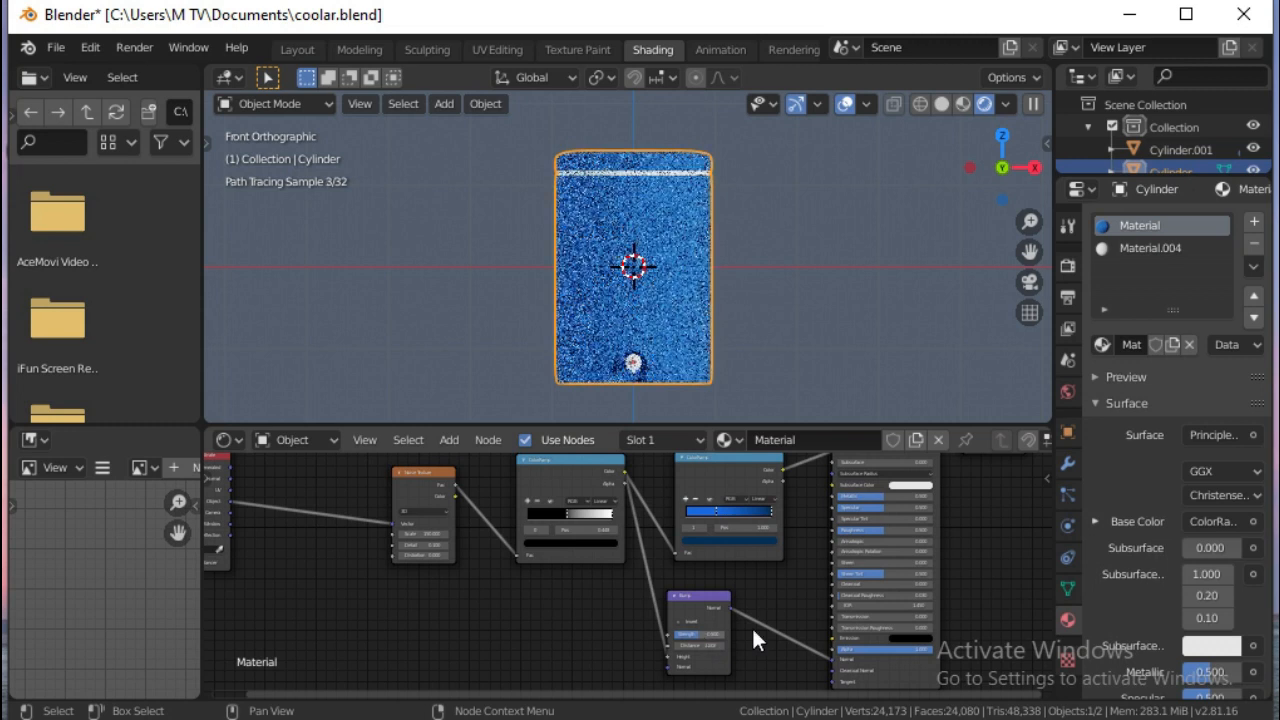
Select the tap and set one of the lower surface values of its red material to 0.5.
left_click(634, 363)
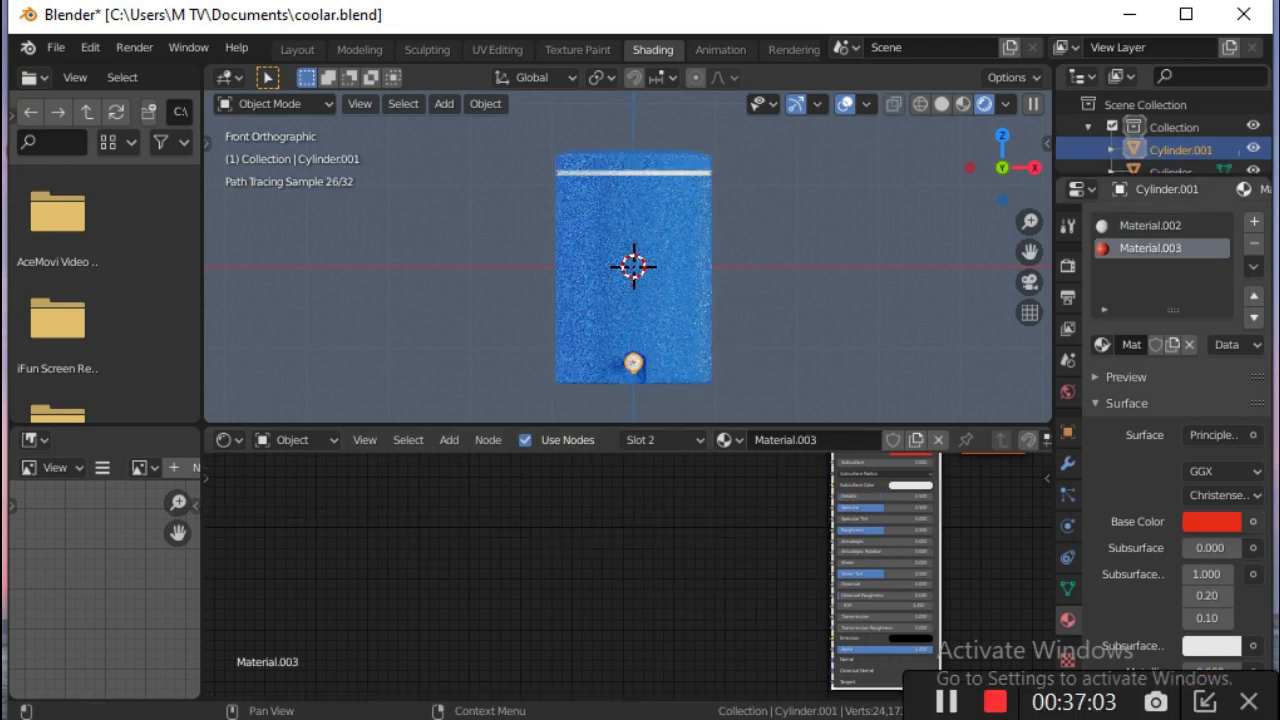
scroll(1207, 408, "down", 5)
left_click(1207, 411)
type("0.5")
key("Return")
Back in the Layout workspace, edit the cooler body and select an all-round band of faces just below its middle.
left_click(292, 48)
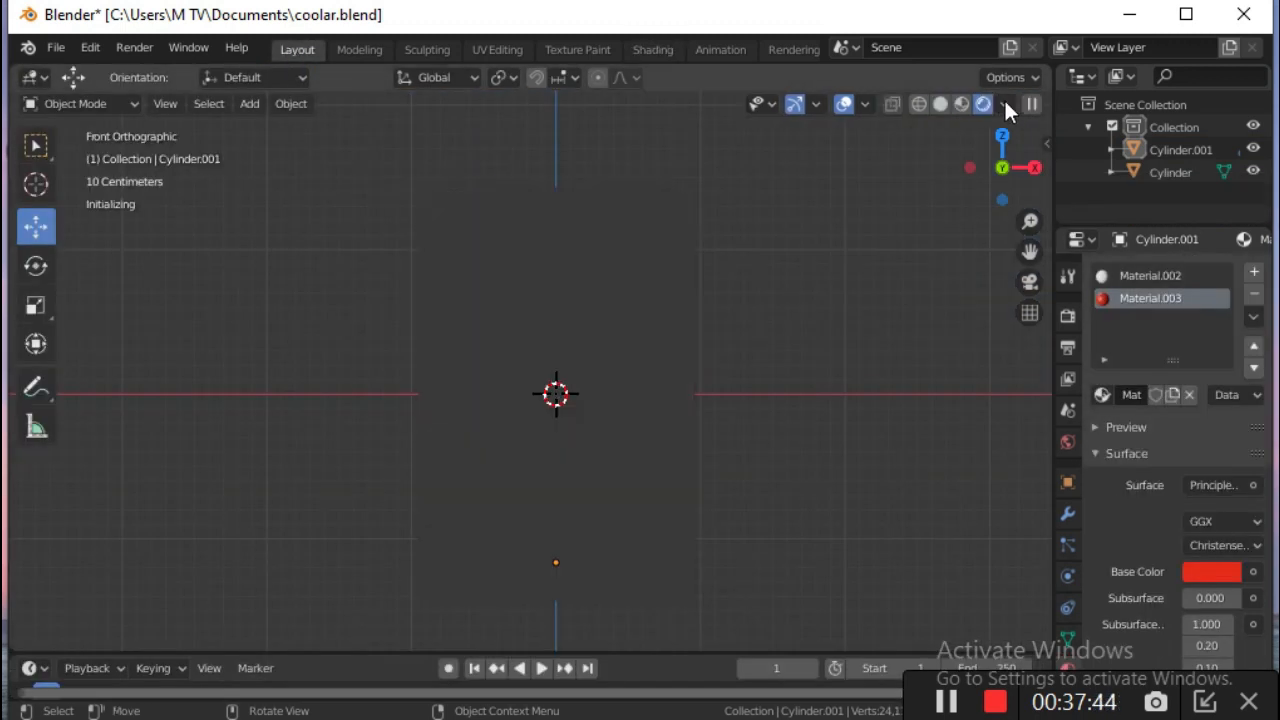
left_click(650, 400)
key("Tab")
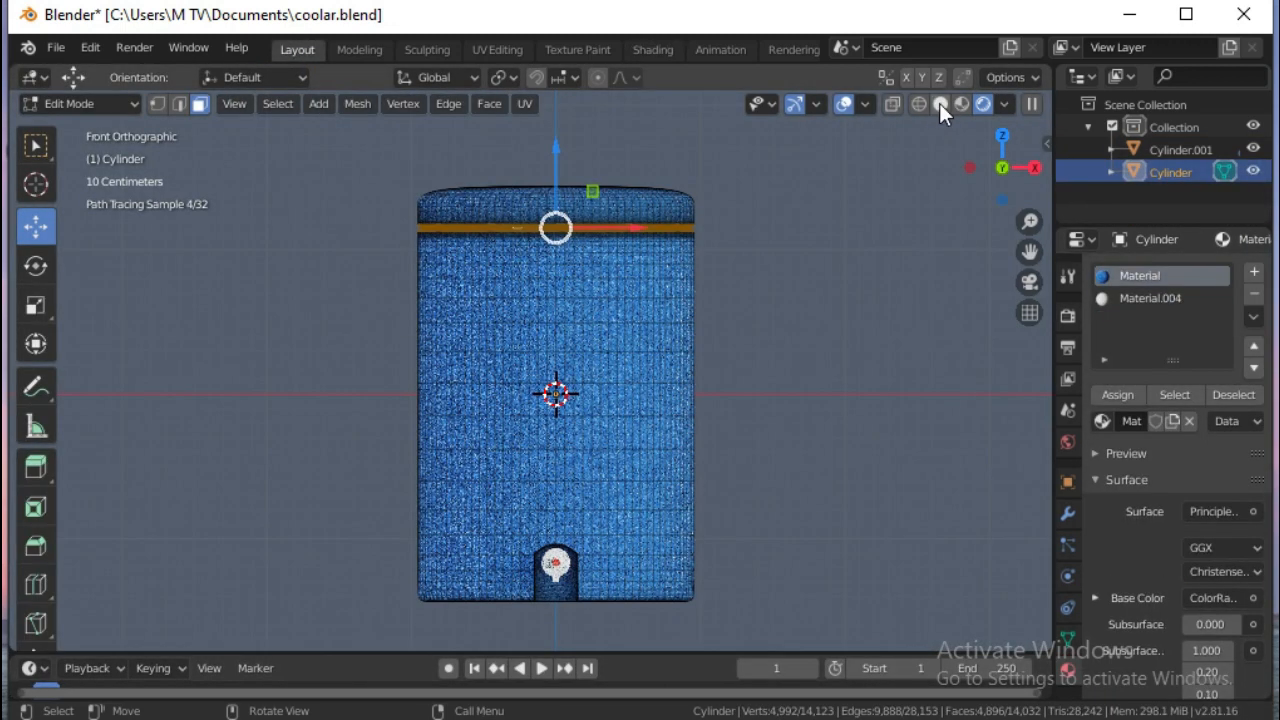
left_click(940, 104)
left_click(36, 147)
left_click(919, 104)
left_click_drag(400, 376, 700, 441)
Inset the band's faces individually, scale them slightly outward into raised ribs, and show the cooler in rendered shading.
left_click(489, 104)
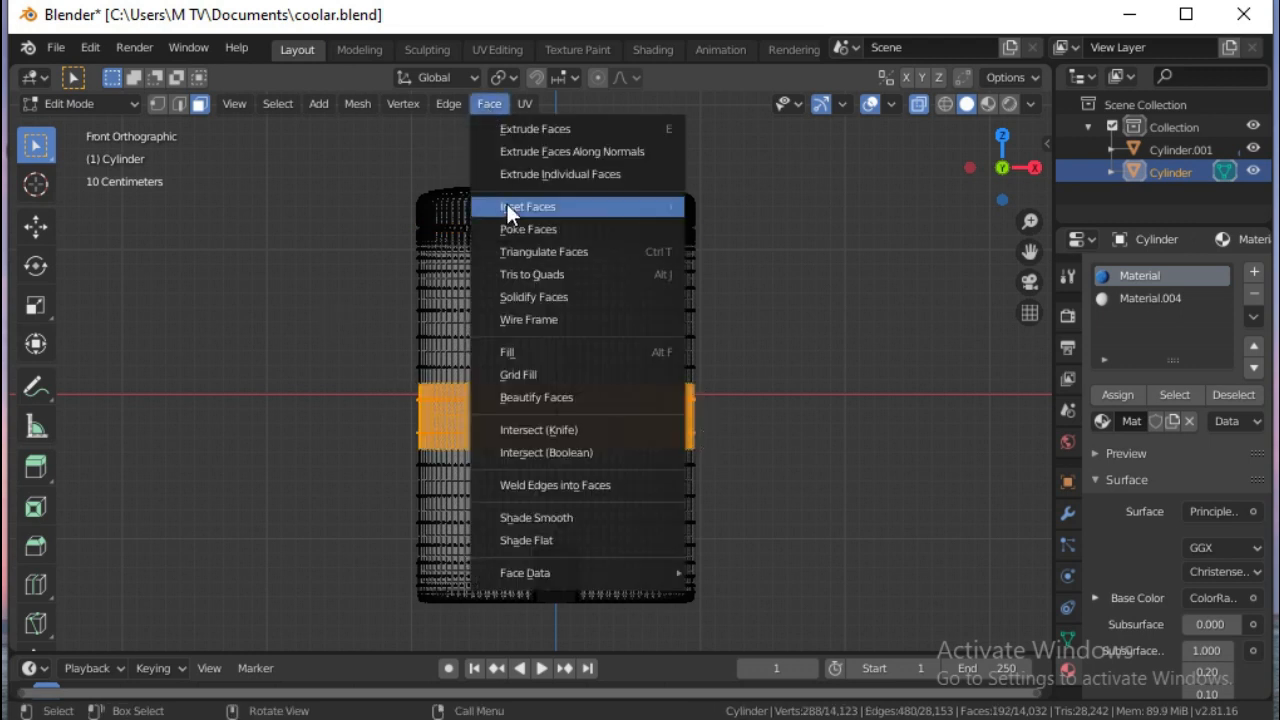
left_click(506, 201)
left_click(917, 106)
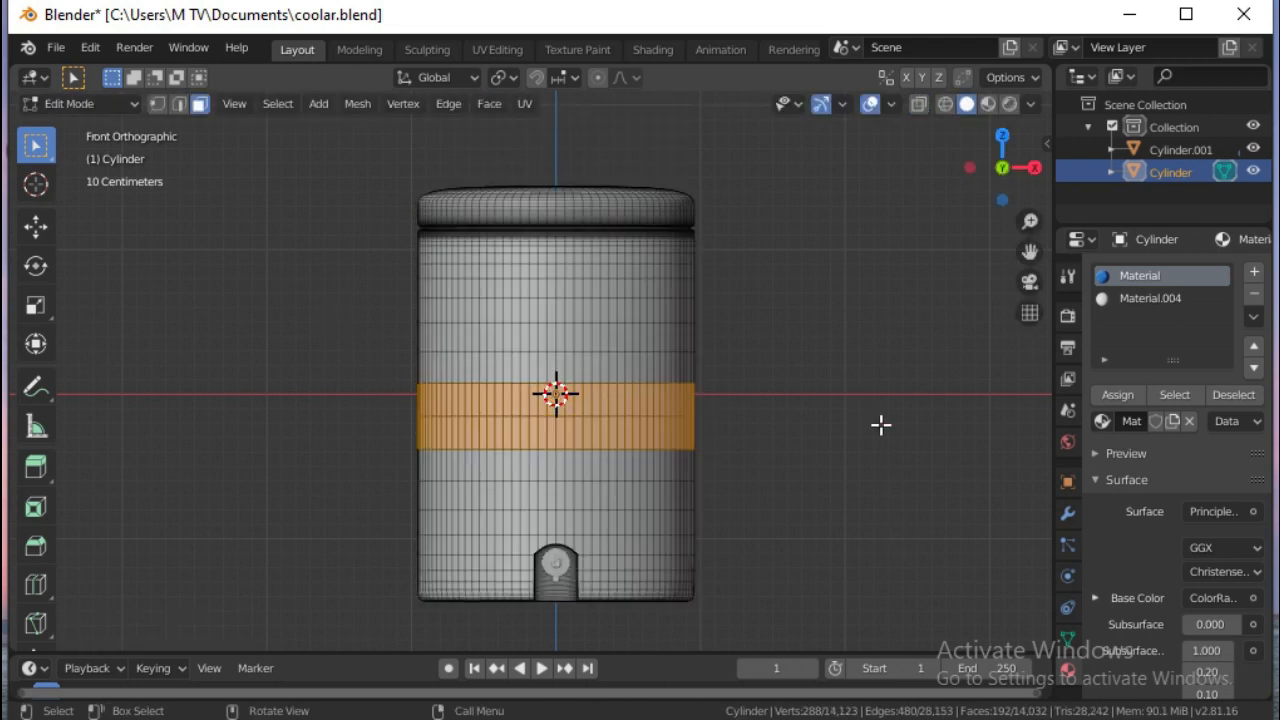
key("i")
left_click(877, 434)
left_click(37, 313)
left_click_drag(884, 436, 895, 434)
key("Tab")
left_click(983, 104)
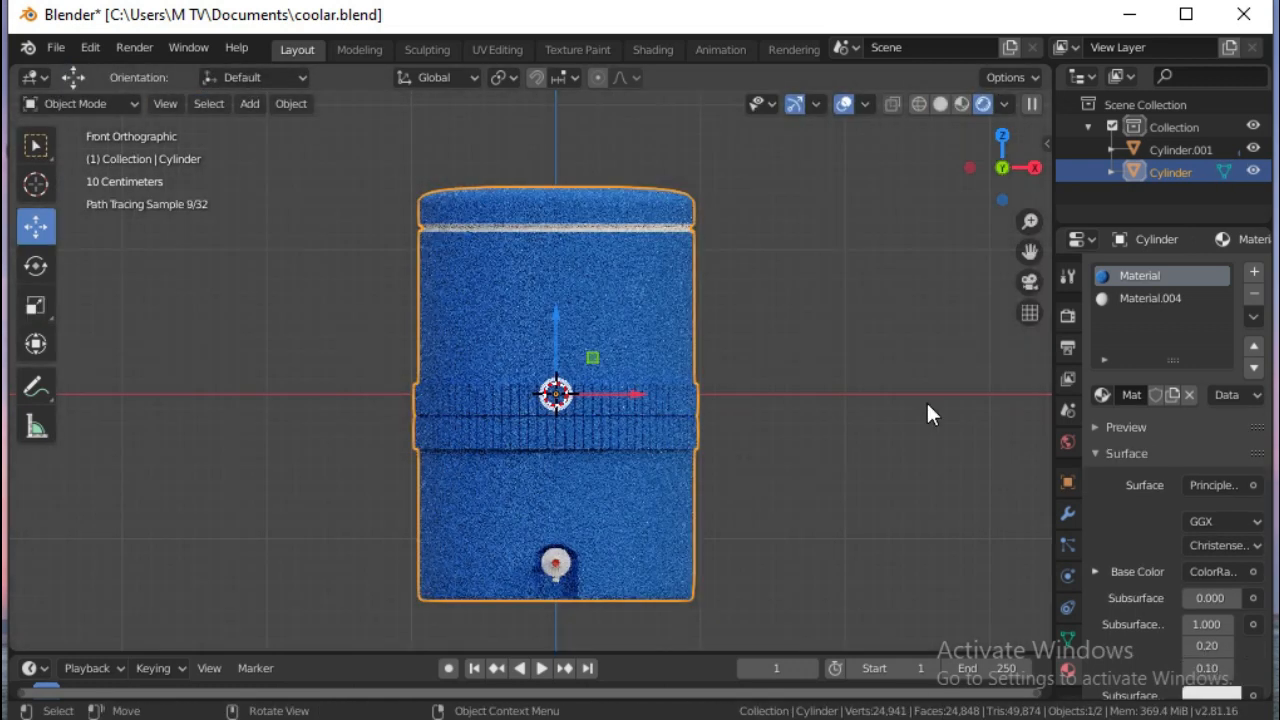
key("KP_8")
left_click(926, 414)
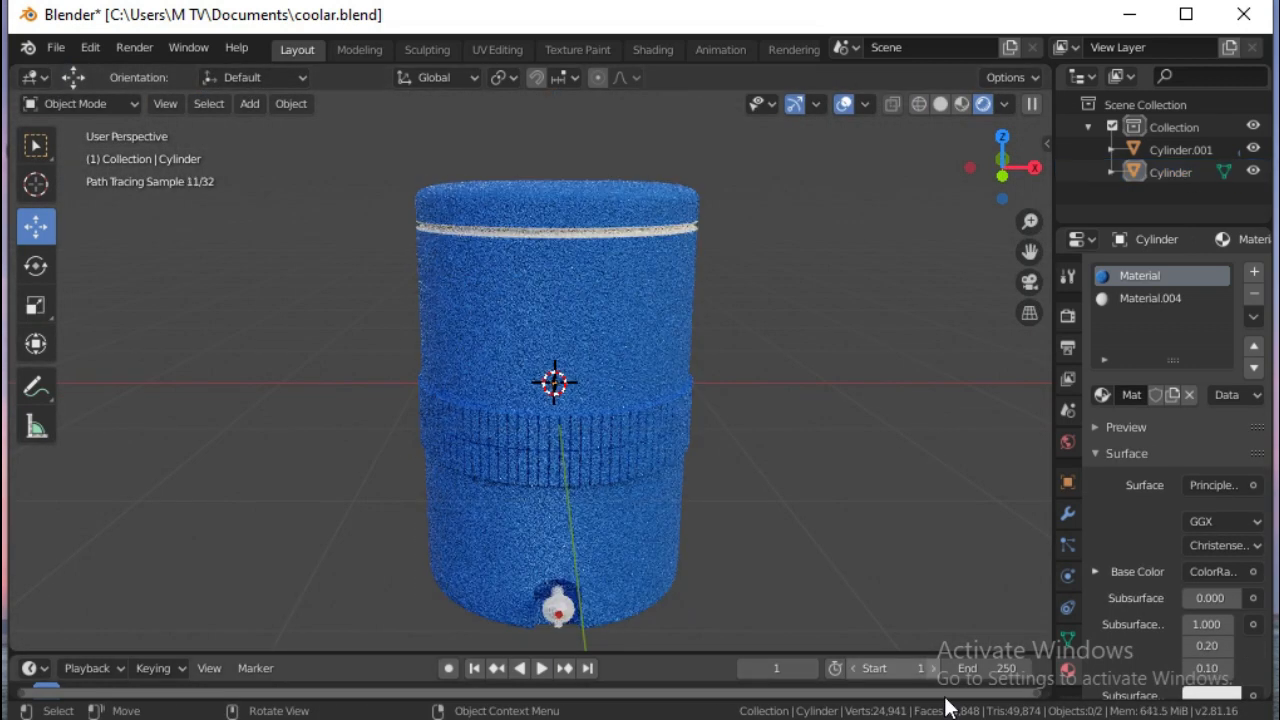